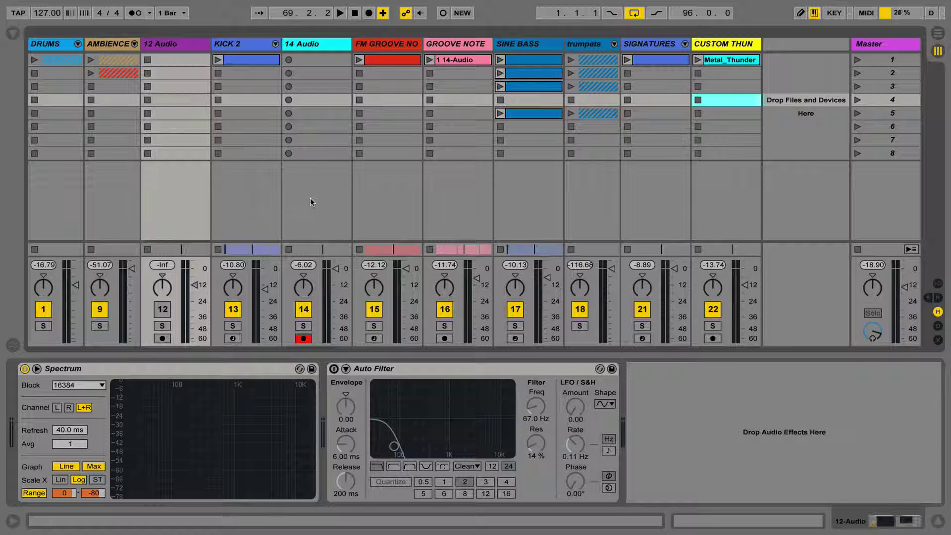
Select the 14 Audio track to show its empty device chain.
click(310, 198)
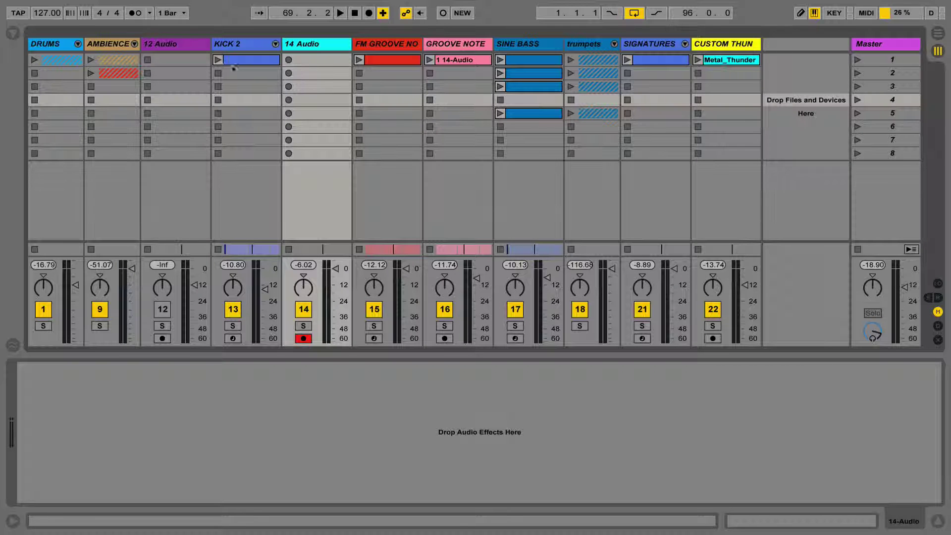
Stop all playing session clips and switch to the arrangement timeline.
click(862, 252)
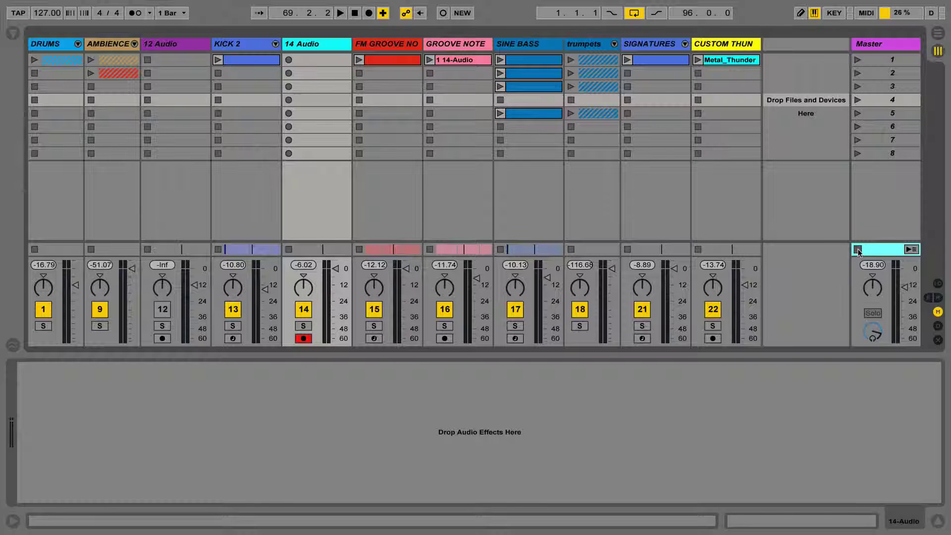
click(858, 251)
click(938, 34)
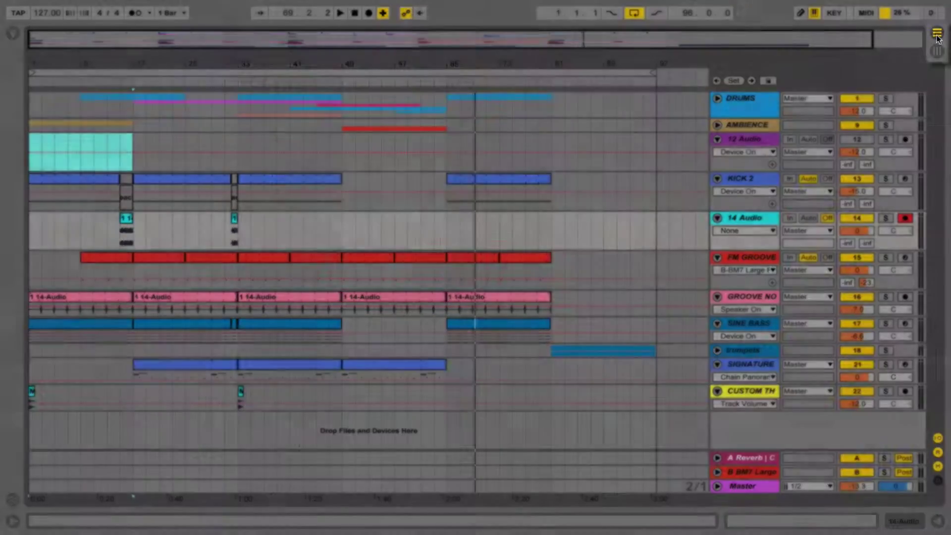
Toggle between Session and Arrangement View several times, finishing in Arrangement View.
click(938, 50)
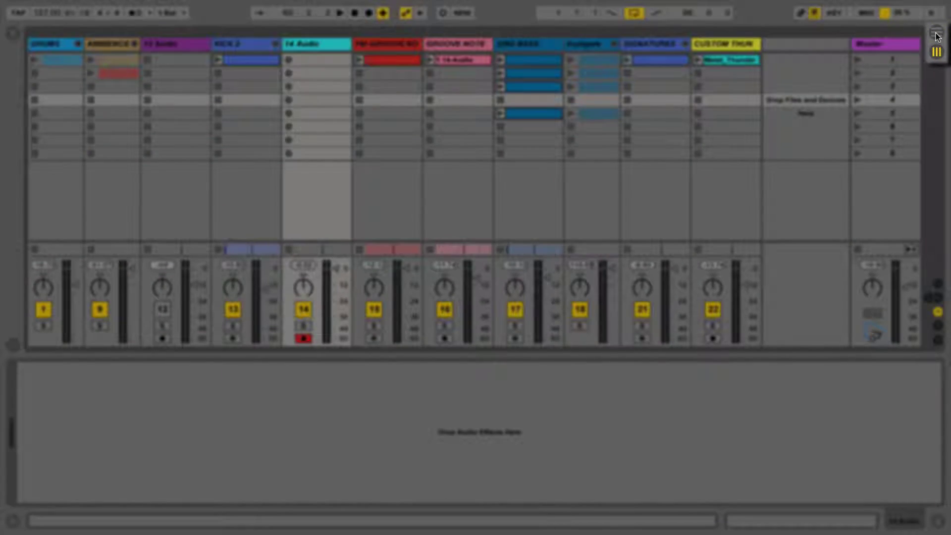
click(937, 34)
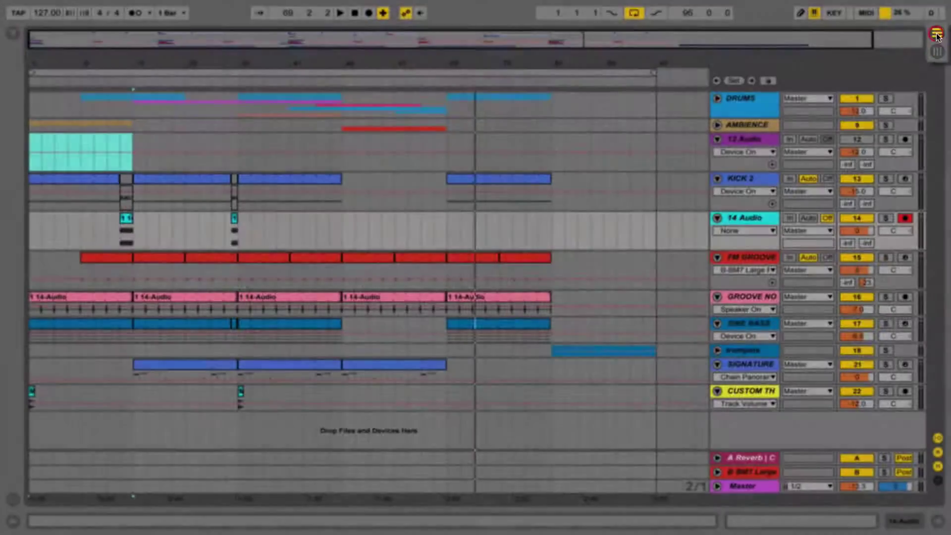
key(Tab)
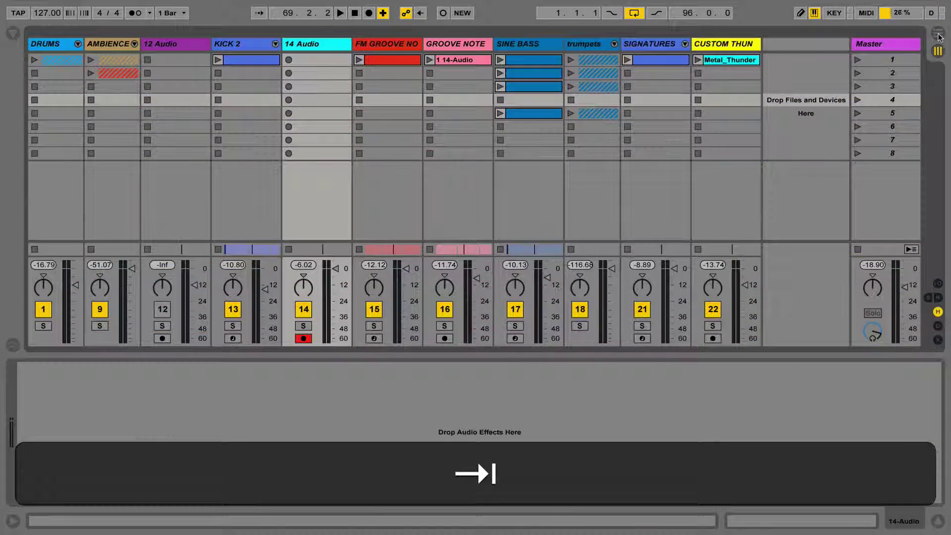
key(Tab)
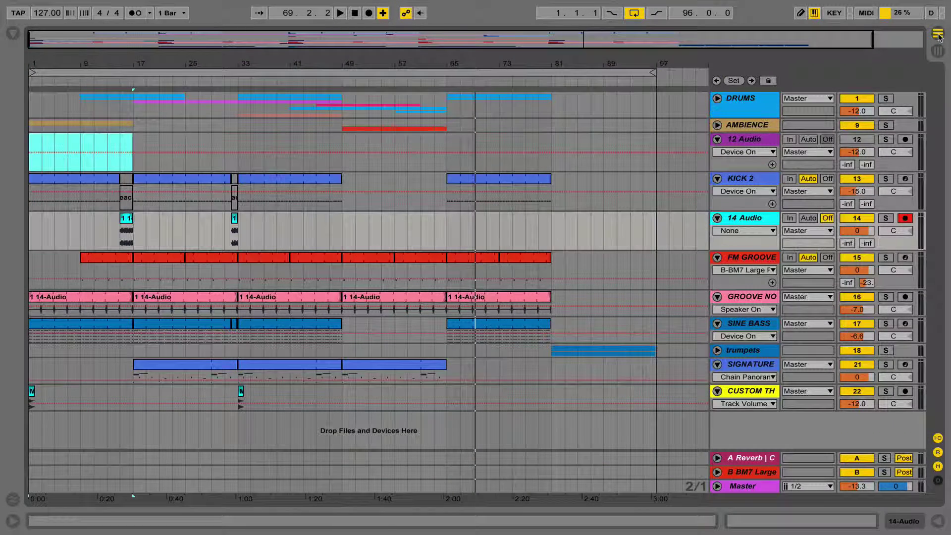
key(Tab)
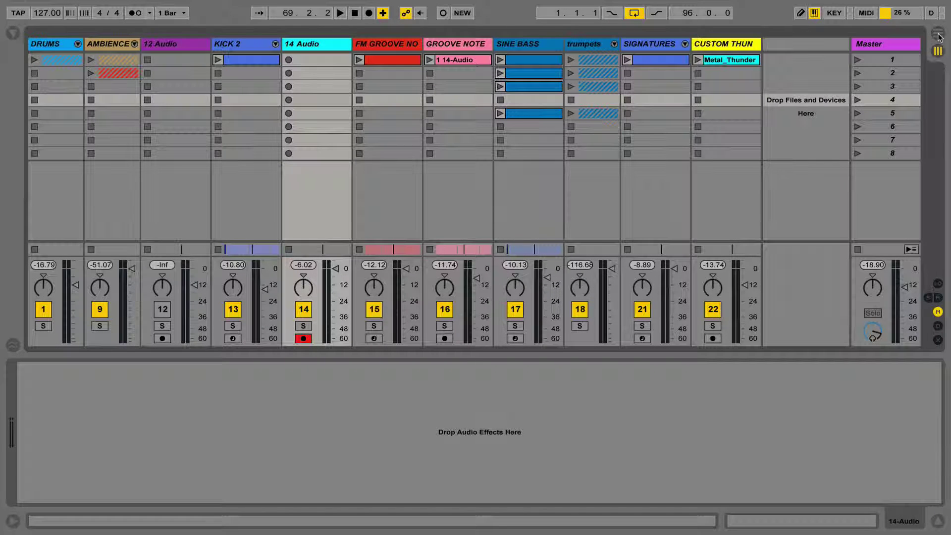
click(939, 37)
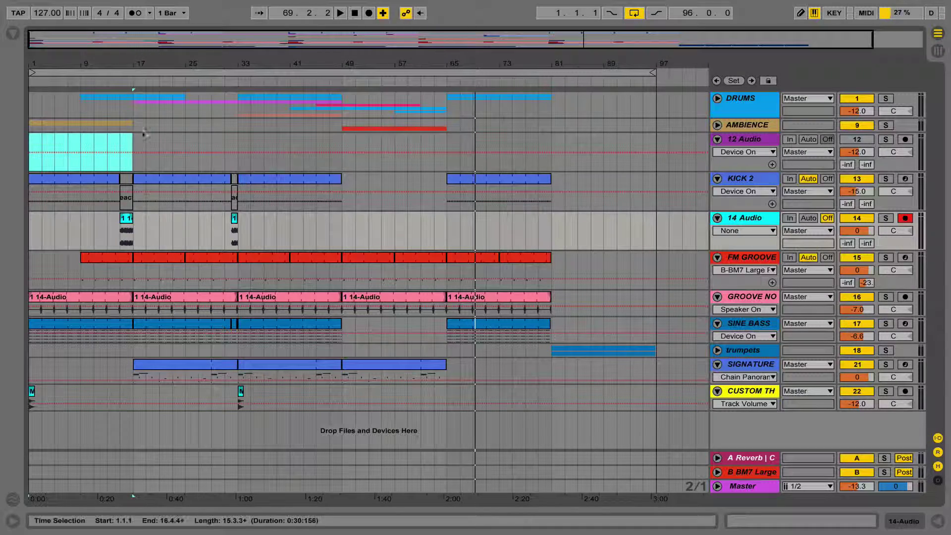
Zoom the arrangement timeline out to see more bars, then flip over to the Session grid.
drag(162, 63, 159, 147)
key(Tab)
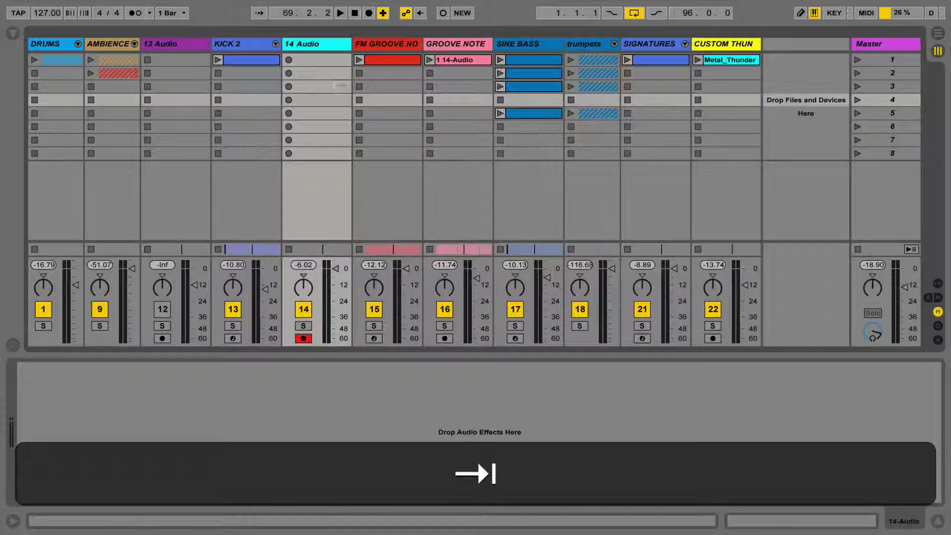
key(Tab)
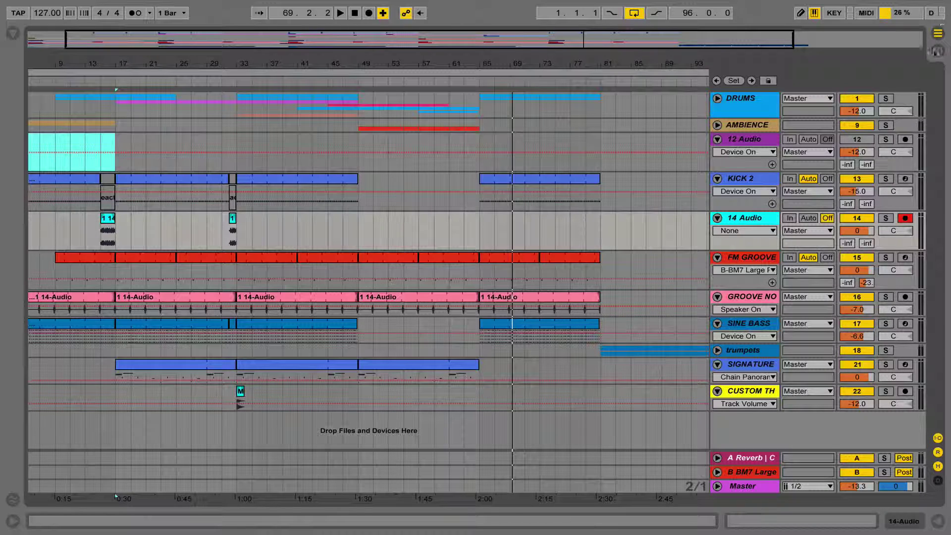
click(934, 52)
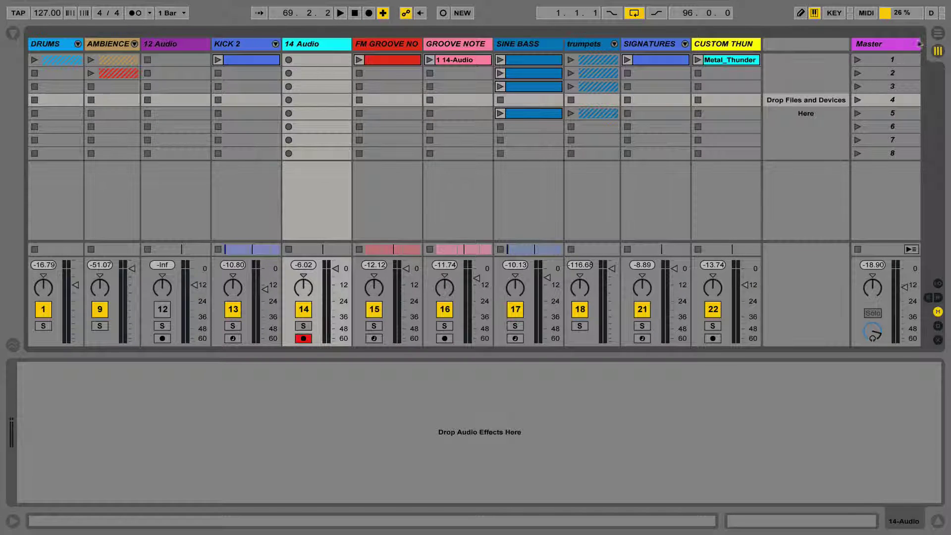
Return to Arrangement, scroll the timeline back and forth, then go to Session View.
click(938, 37)
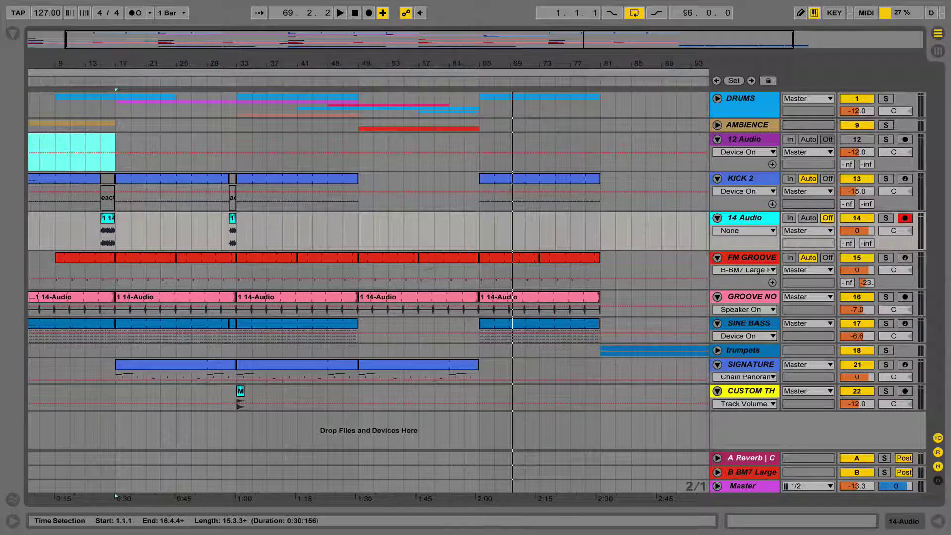
scroll(147, 317, right, 5)
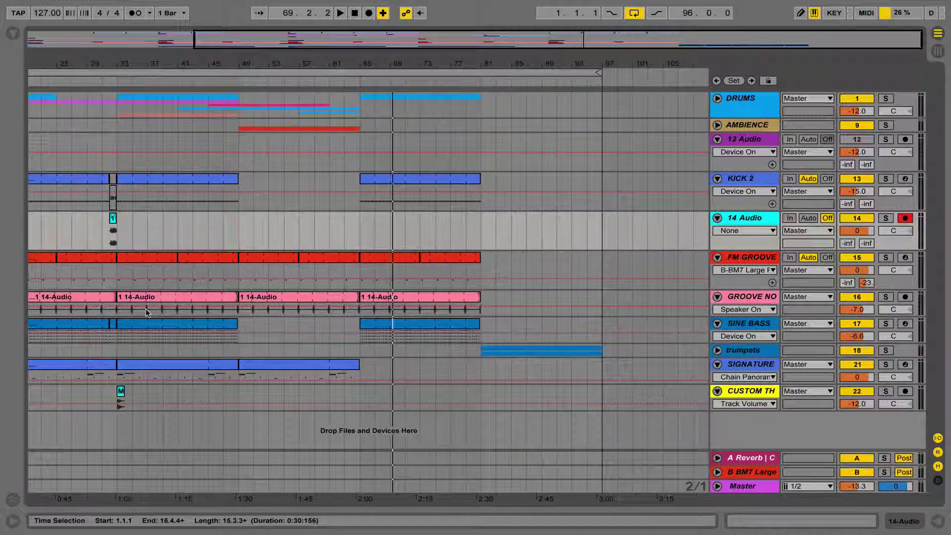
scroll(148, 312, left, 5)
scroll(149, 310, right, 2)
scroll(147, 310, left, 2)
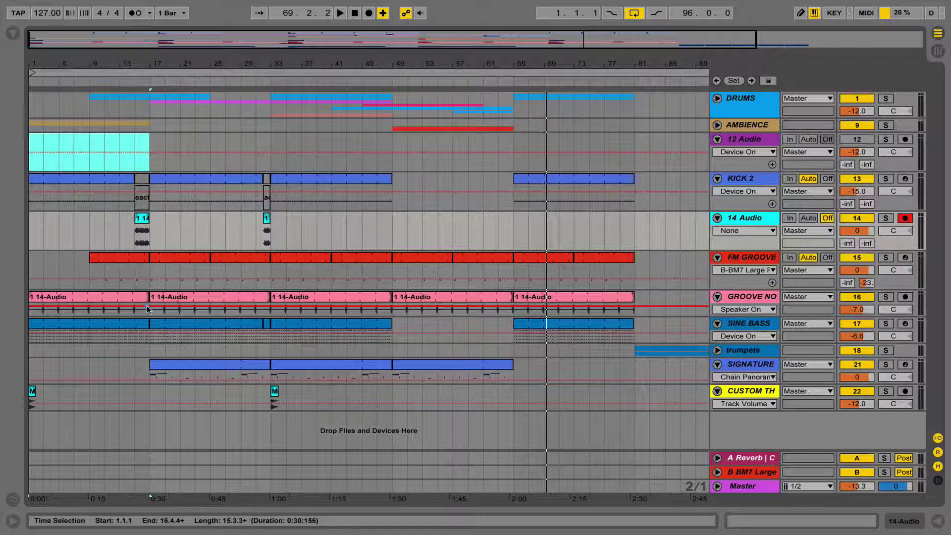
key(Tab)
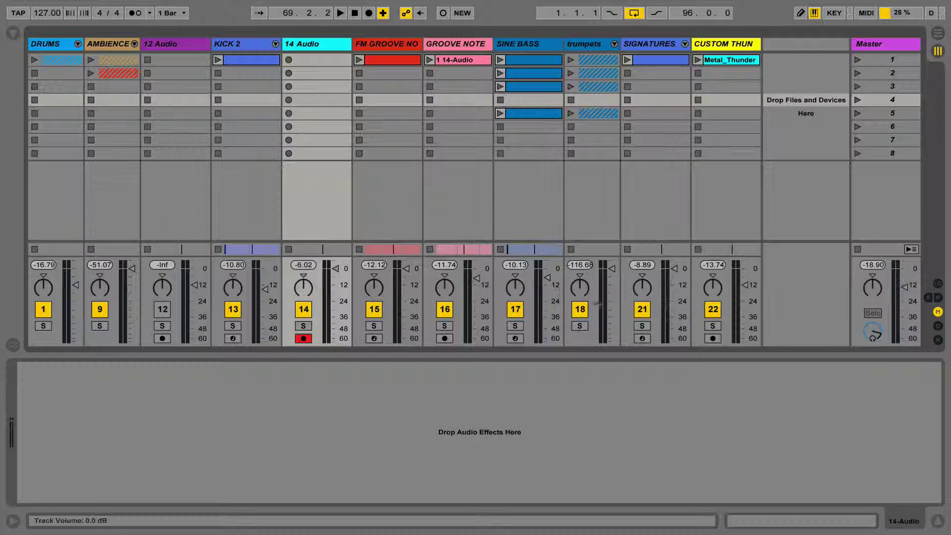
Select the FM GROOVE NOTE clip, then set the arrangement insert position at bar 49, then 53.
click(393, 63)
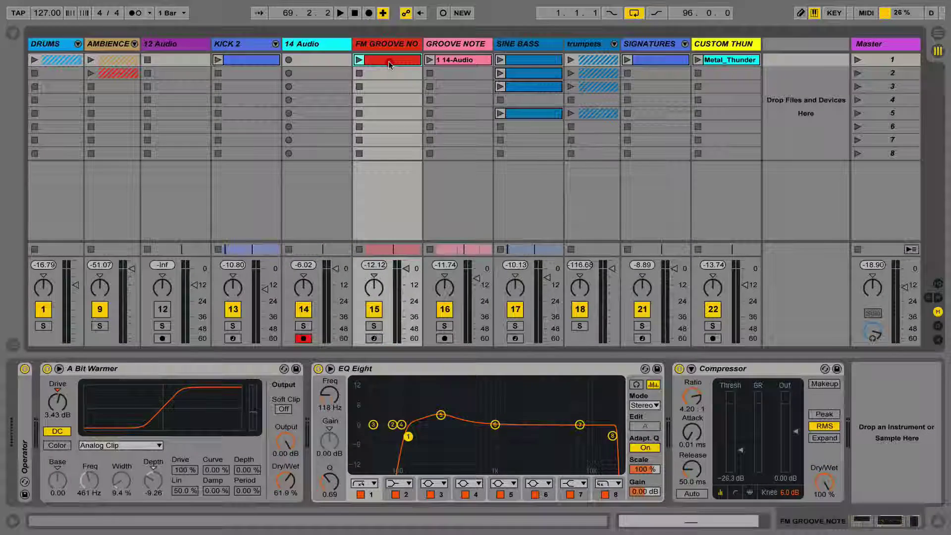
key(Tab)
click(395, 140)
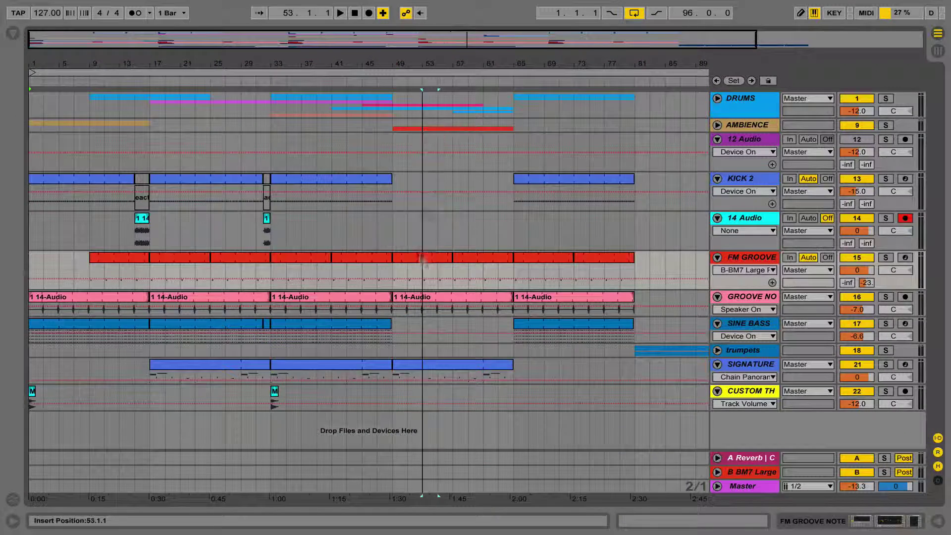
click(425, 346)
Delete bars 13–15 in the SIGNATURE lane and select the SIGNATURE clip.
drag(121, 366, 130, 366)
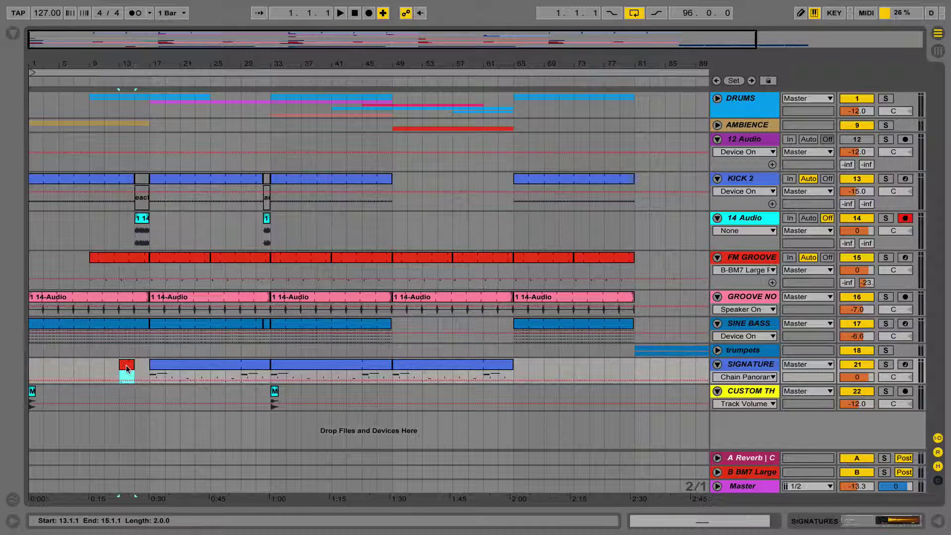
key(BackSpace)
click(160, 367)
Add a clip to KICK 2's sixth slot, delete it, and open KICK 2's first clip.
key(Tab)
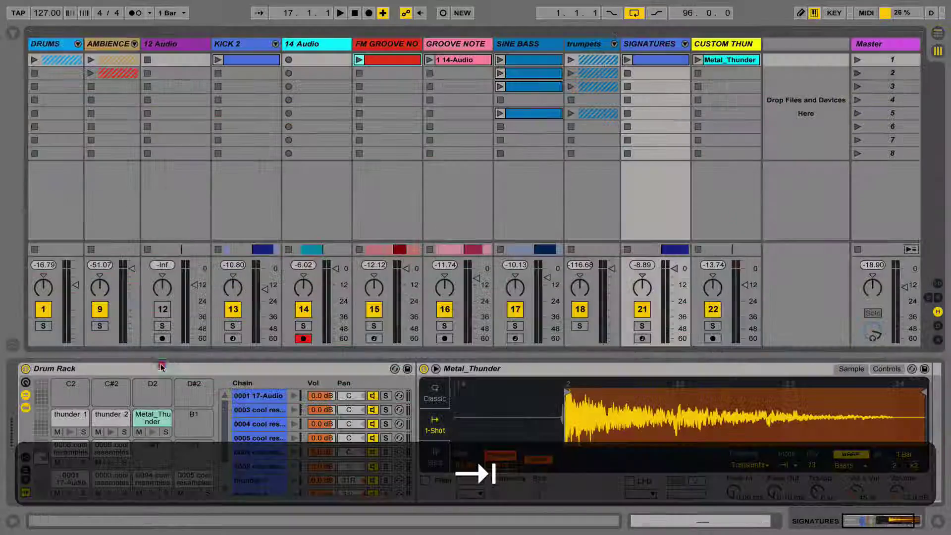
drag(161, 366, 251, 126)
key(BackSpace)
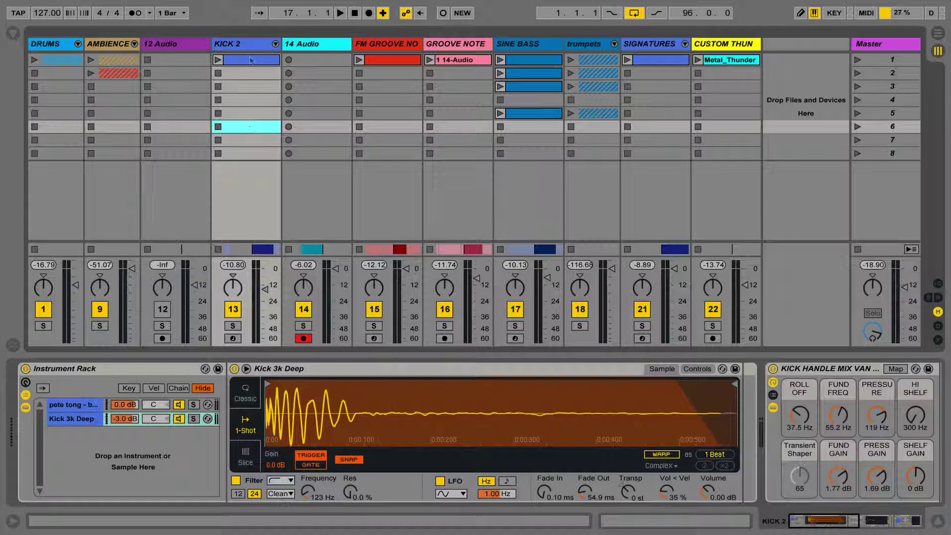
click(250, 60)
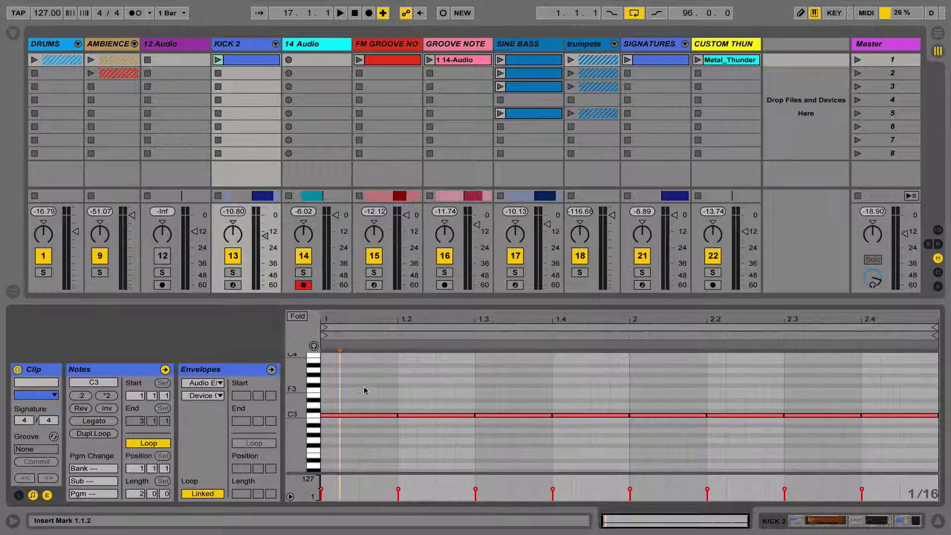
key(Tab)
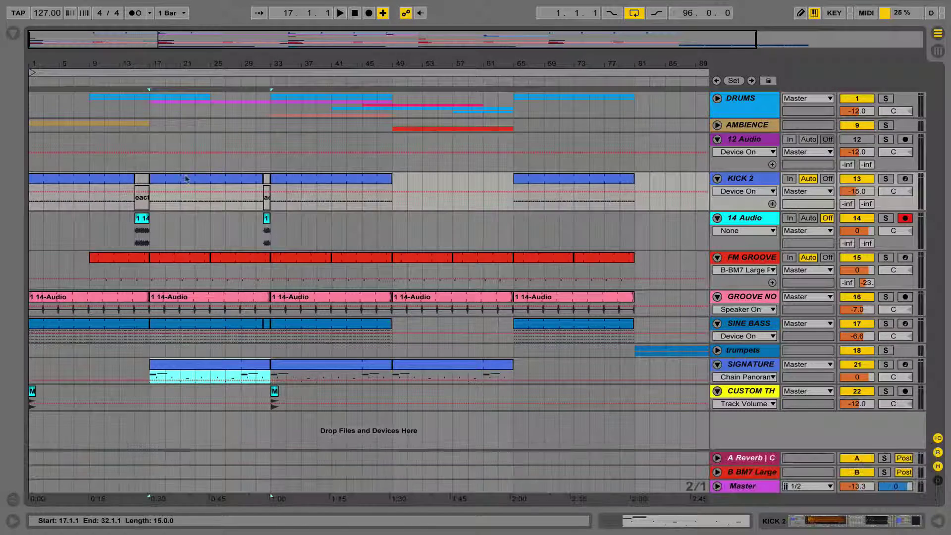
double_click(202, 178)
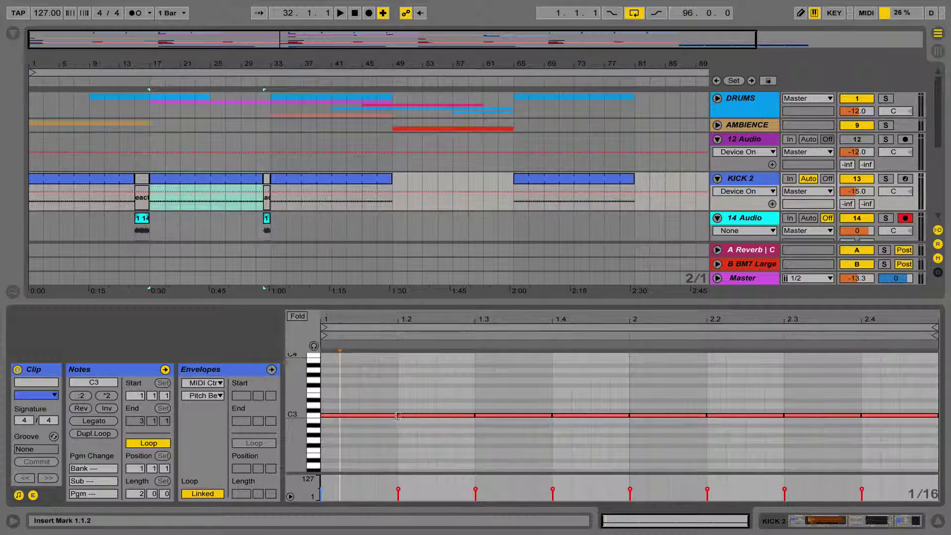
drag(397, 416, 356, 417)
key(super+d)
click(378, 389)
click(210, 182)
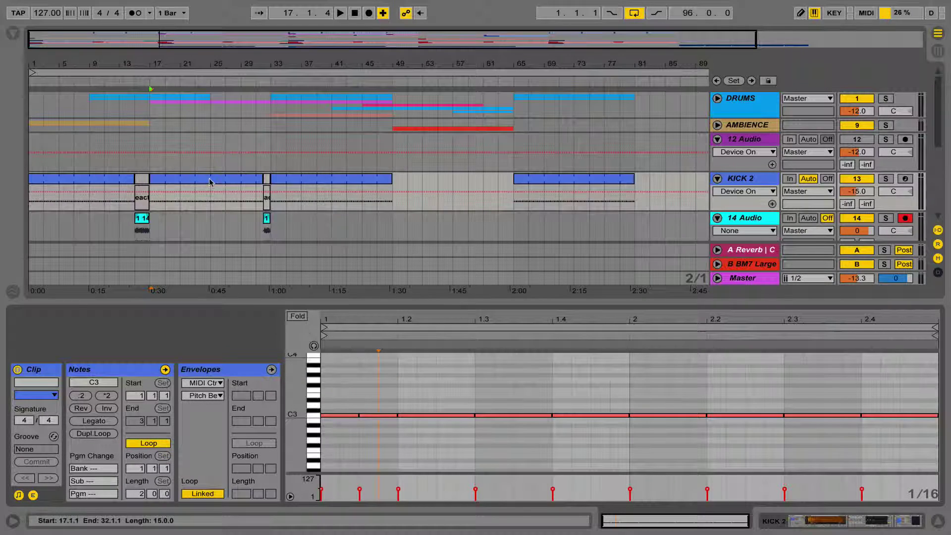
scroll(210, 181, down, 2)
key(Tab)
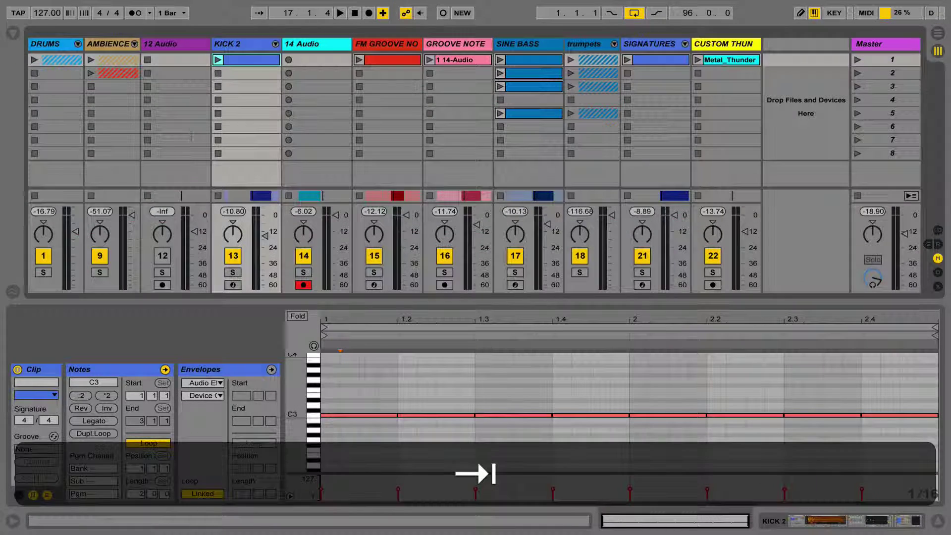
click(238, 60)
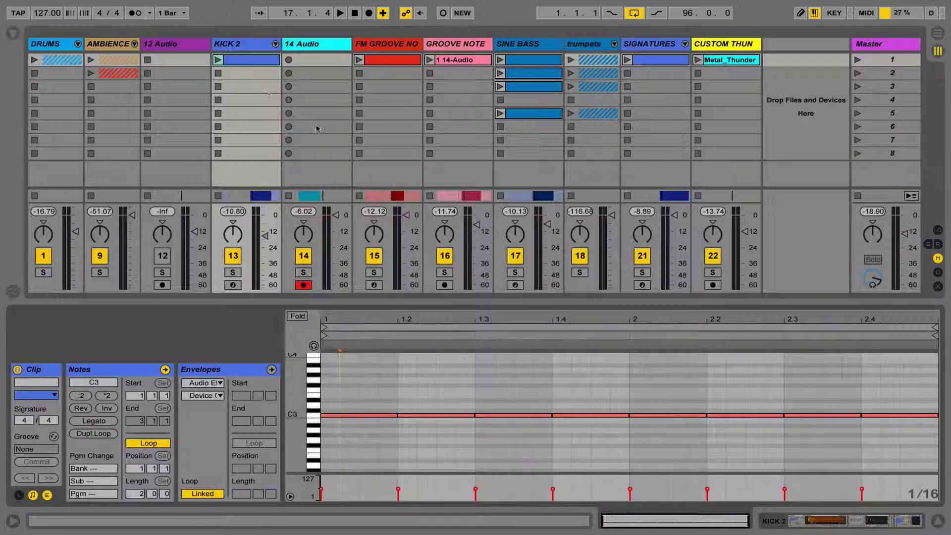
key(Tab)
click(266, 137)
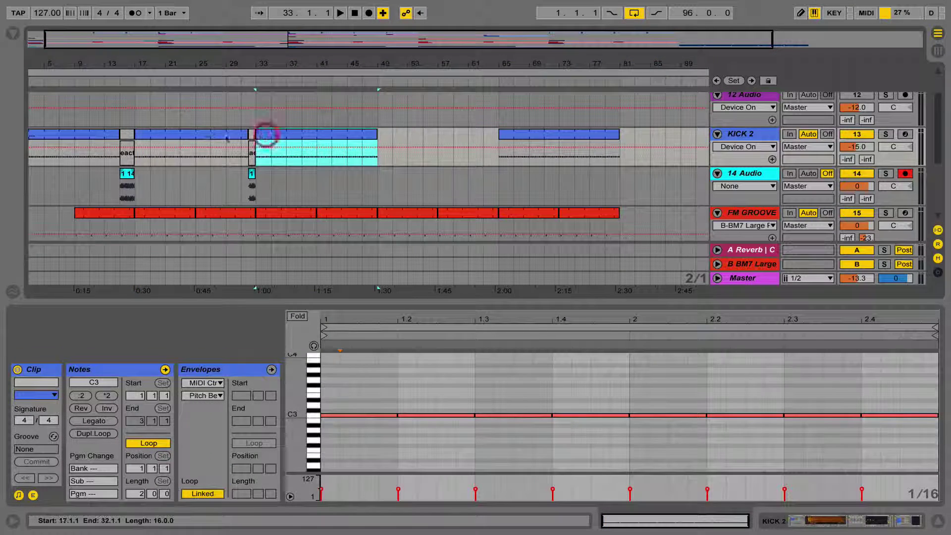
click(195, 134)
Duplicate the KICK 2 clip into the next slot and select the empty scene 4 slot.
key(Tab)
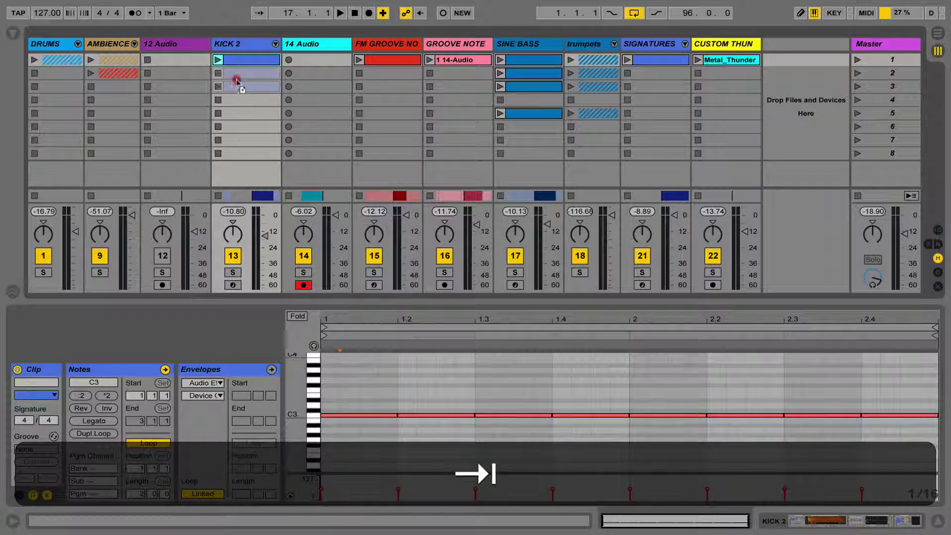
key(ctrl+d)
click(243, 98)
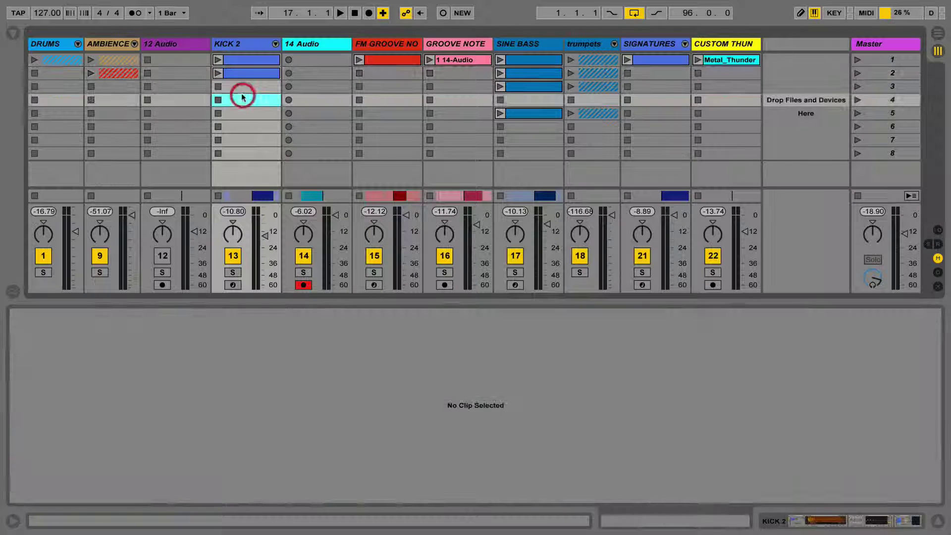
Record a test take into the arrangement, stop, undo the 14 Audio take, and zoom out.
click(369, 14)
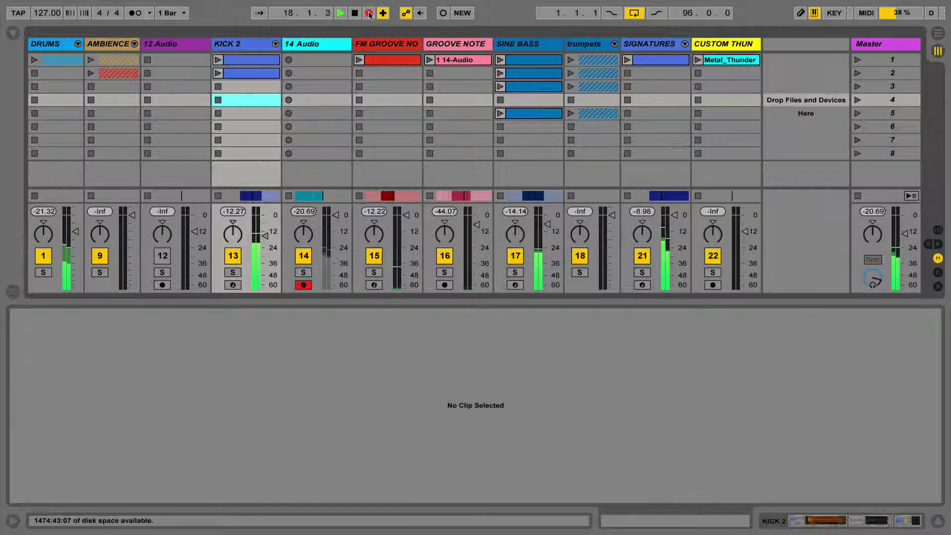
key(Tab)
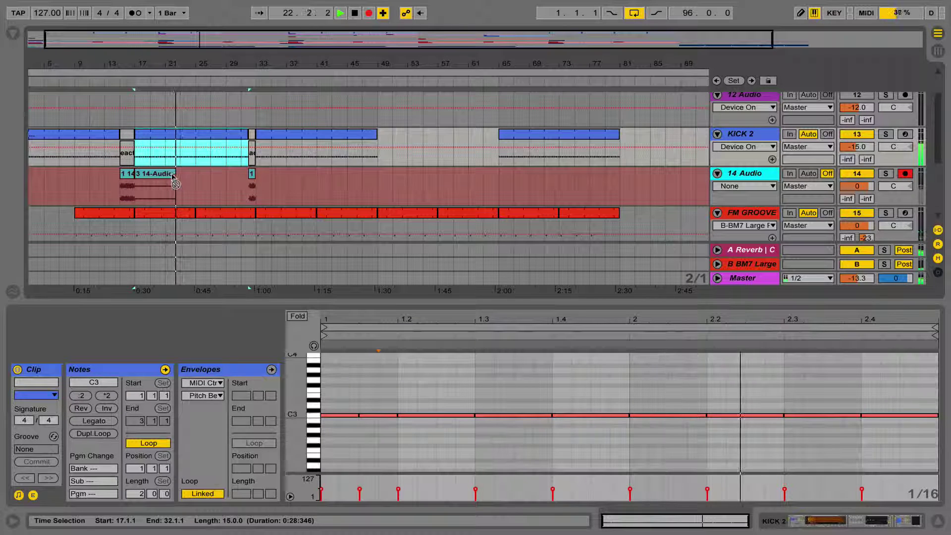
key(space)
key(super+z)
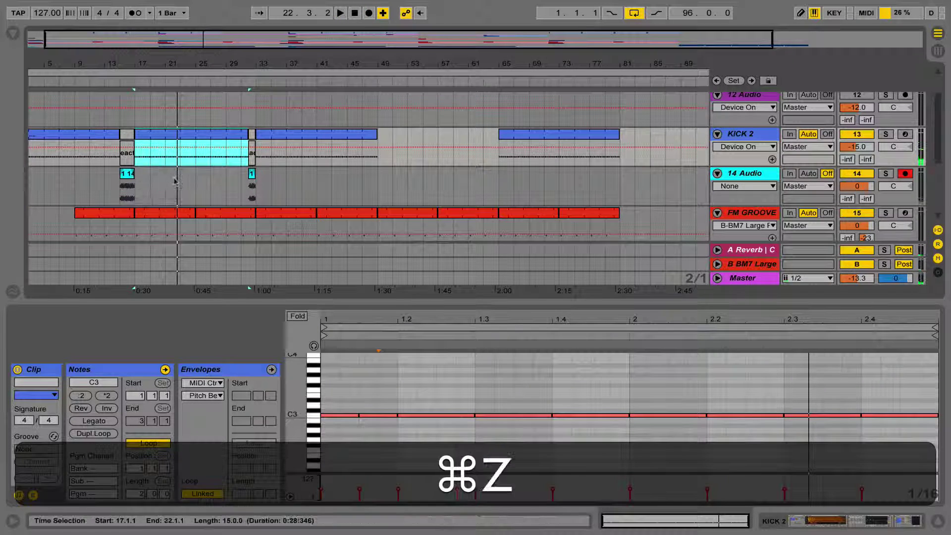
drag(286, 59, 285, 48)
Set the start position at bar 97 and begin arrangement recording.
click(623, 113)
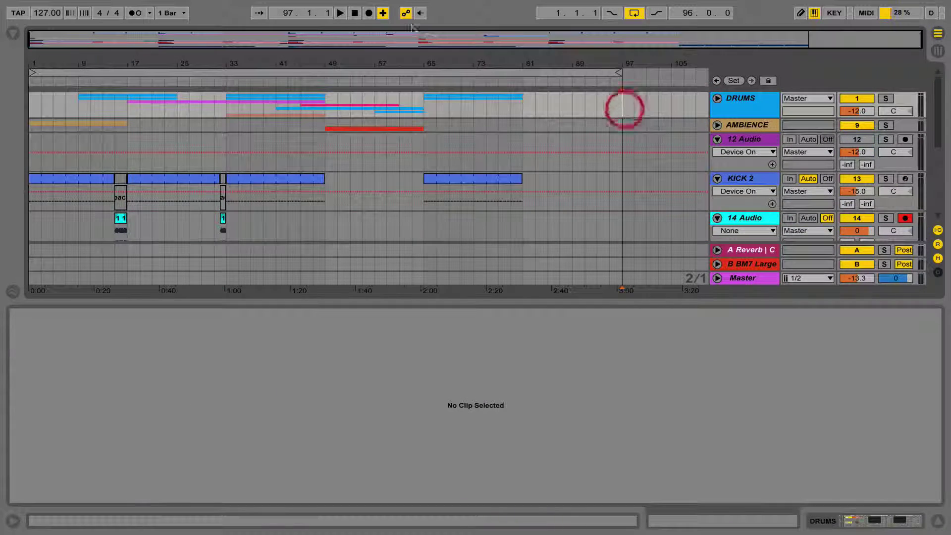
click(368, 14)
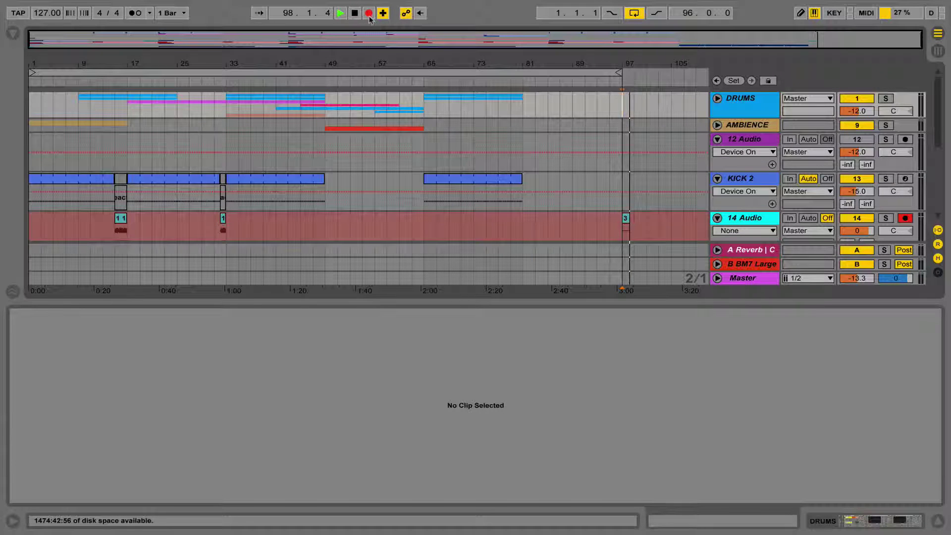
key(Tab)
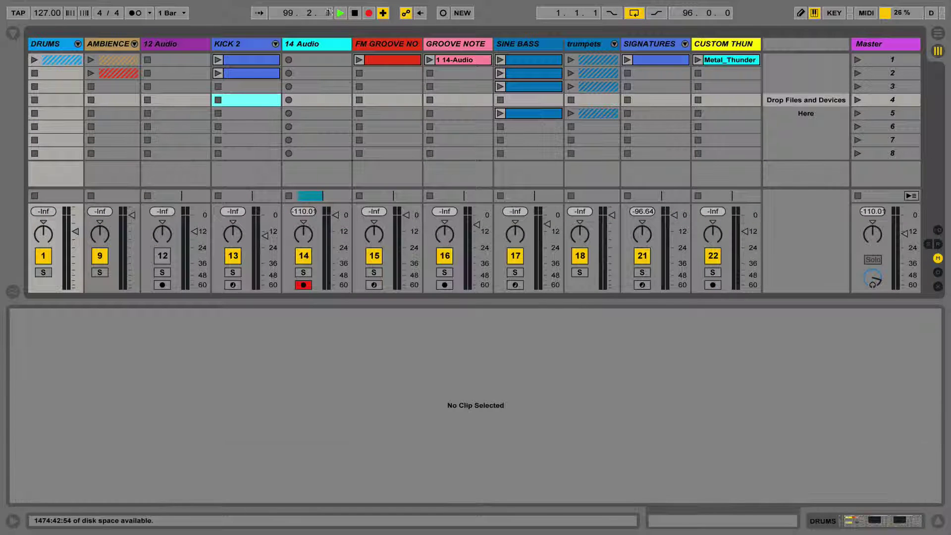
Disarm the 14 Audio track, stop recording, and return to the arrangement timeline.
click(303, 285)
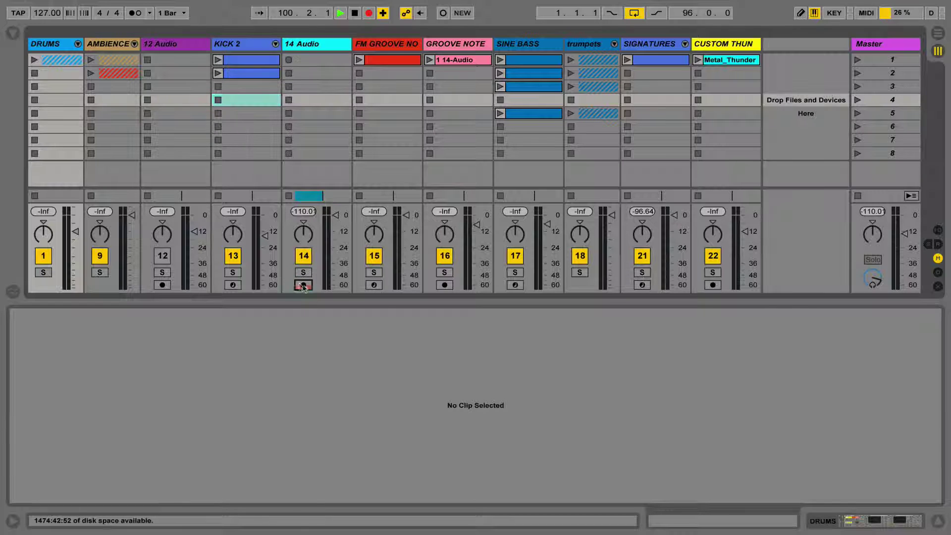
key(c)
key(space)
key(Tab)
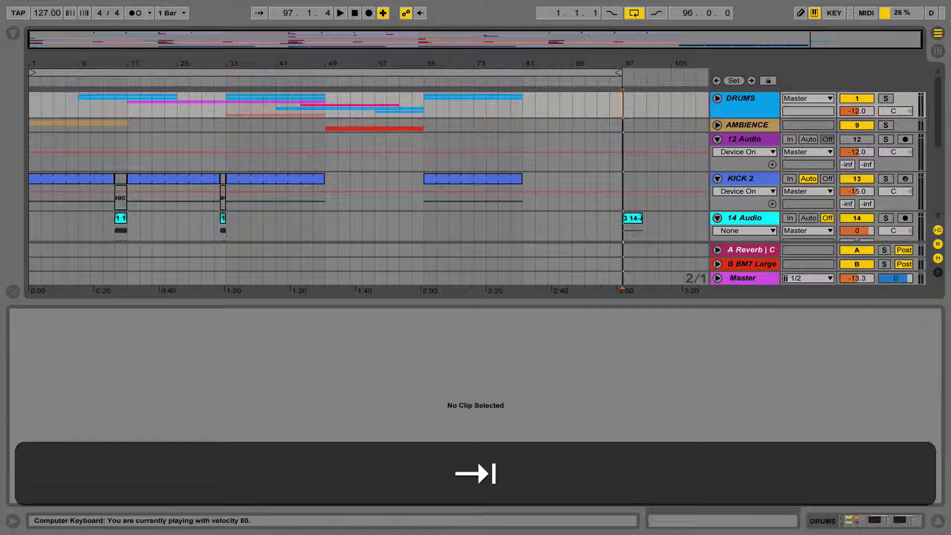
scroll(277, 164, down, 2)
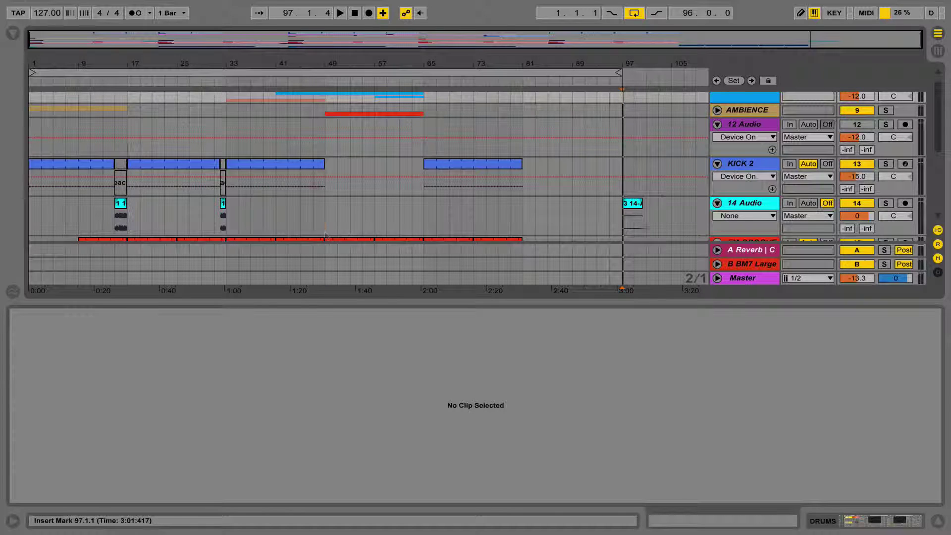
Drag bars 33–49 from the arrangement into Session View as new scenes.
drag(325, 234, 227, 99)
scroll(258, 107, up, 1)
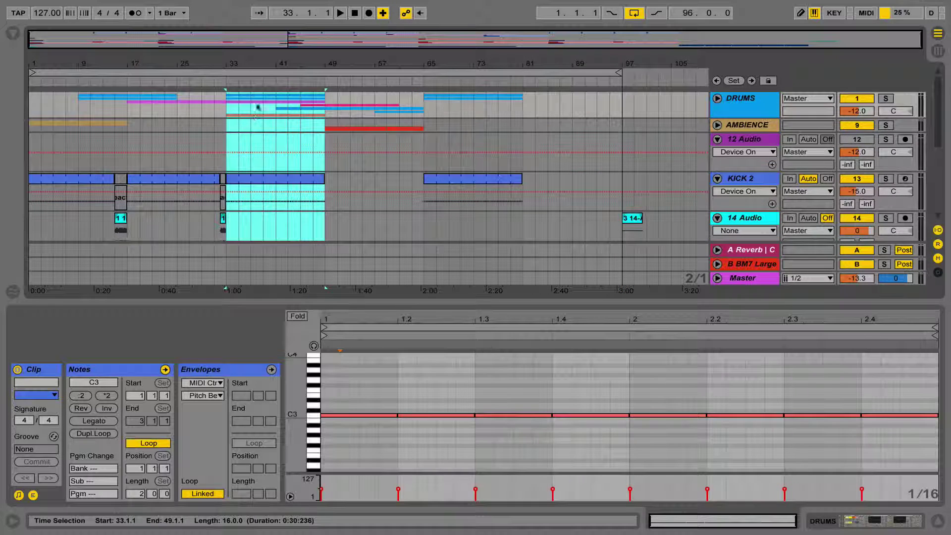
mouse_move(257, 170)
mouse_down()
mouse_move(254, 178)
mouse_move(319, 130)
mouse_move(590, 149)
mouse_move(257, 153)
mouse_up()
key(Tab)
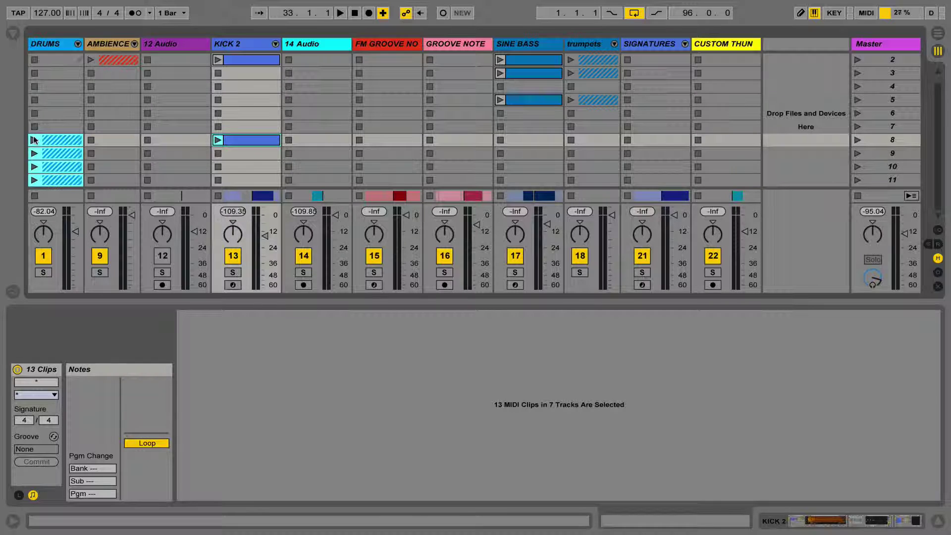
Unfold the DRUMS group and delete the copied clips in scenes 8–10.
click(78, 43)
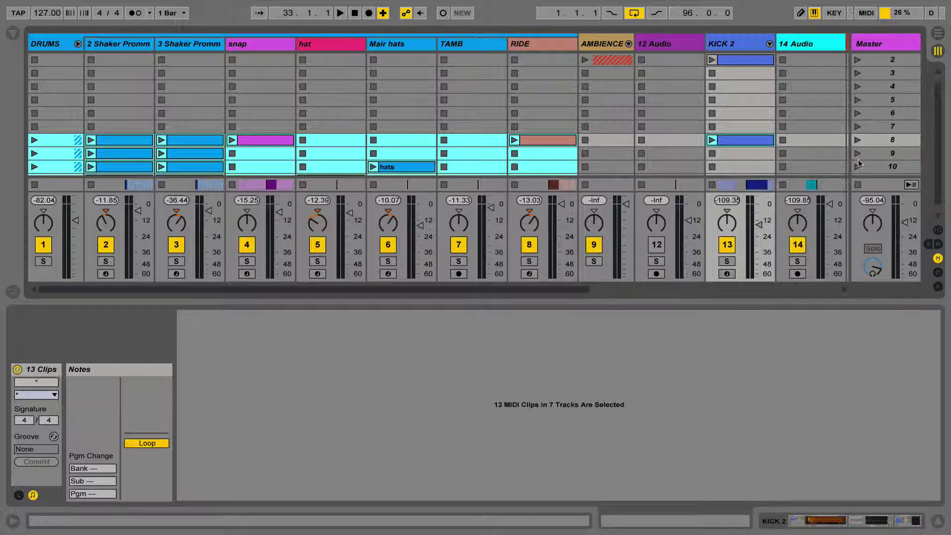
drag(822, 140, 53, 167)
key(BackSpace)
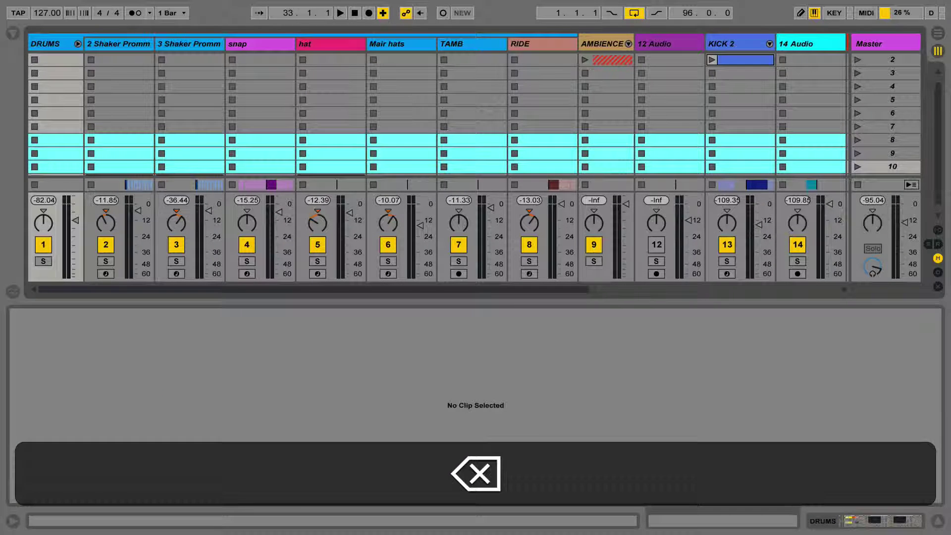
In the arrangement, set the start position at bar 59 and hide the clip detail area.
key(Tab)
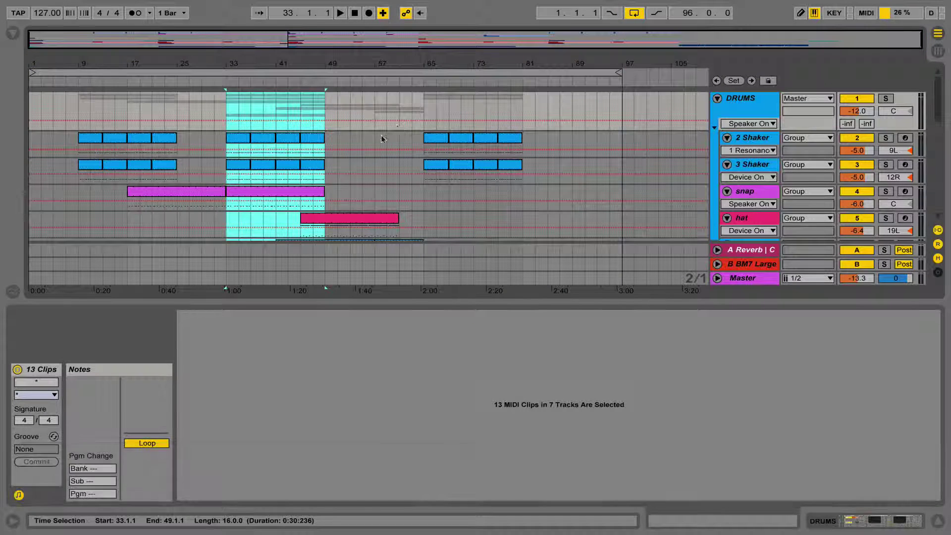
click(385, 137)
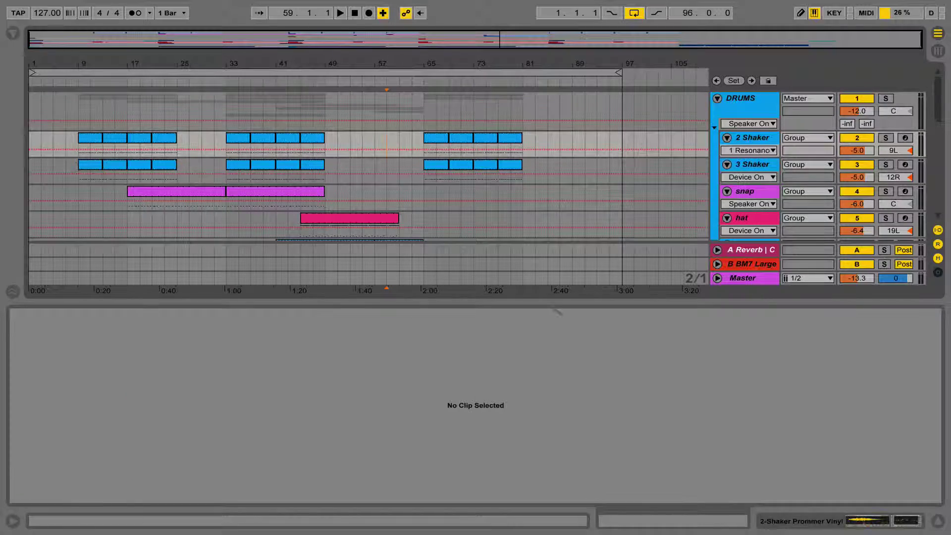
click(938, 520)
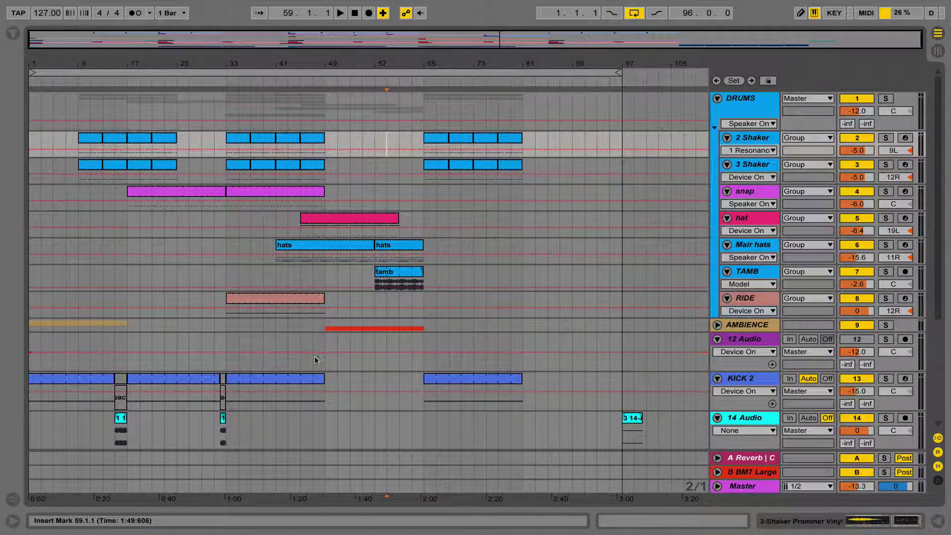
scroll(317, 348, down, 5)
scroll(317, 349, up, 5)
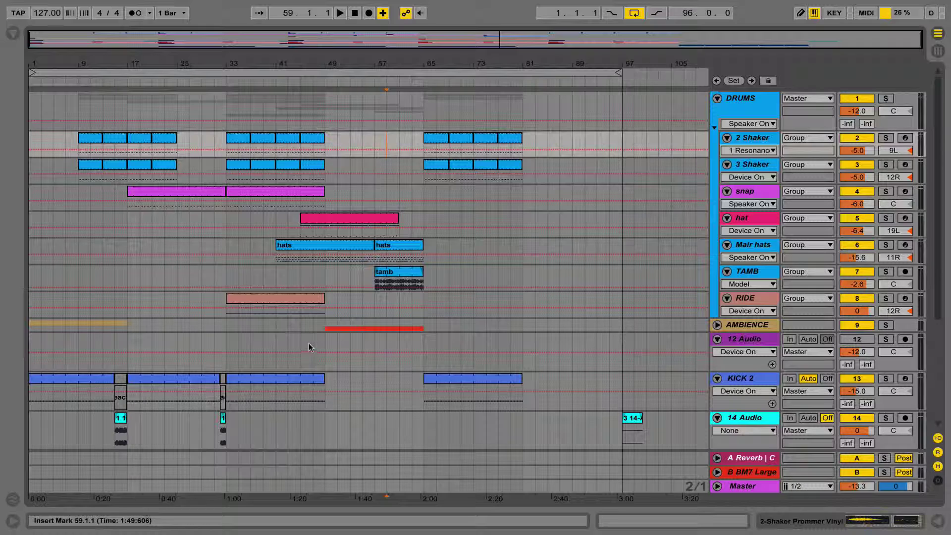
click(325, 282)
scroll(416, 153, down, 1)
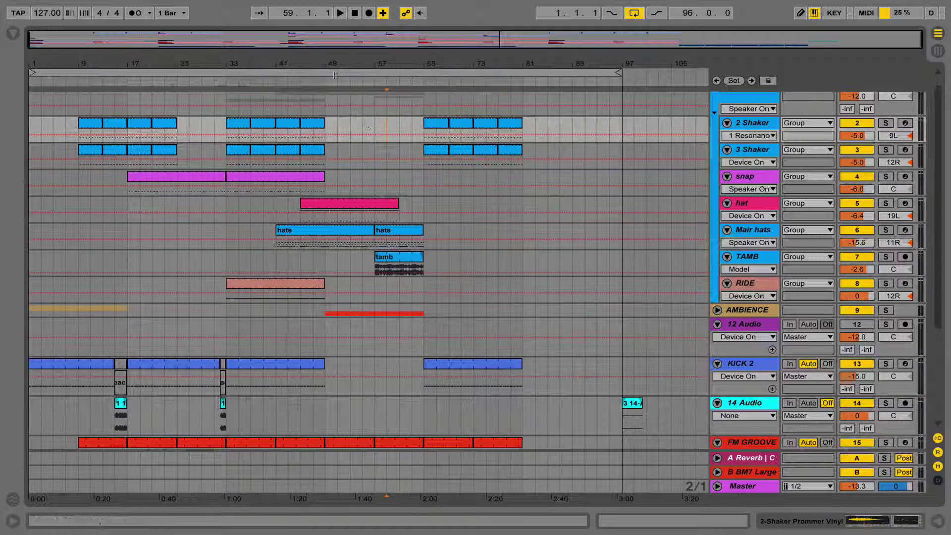
Start playback from bar 59 and launch the snap and Mair hats session clips.
click(340, 13)
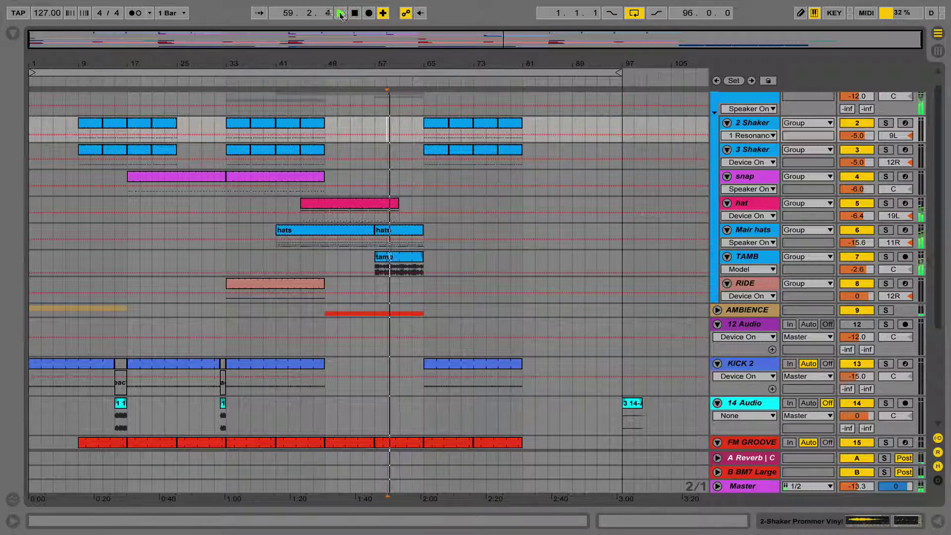
key(Tab)
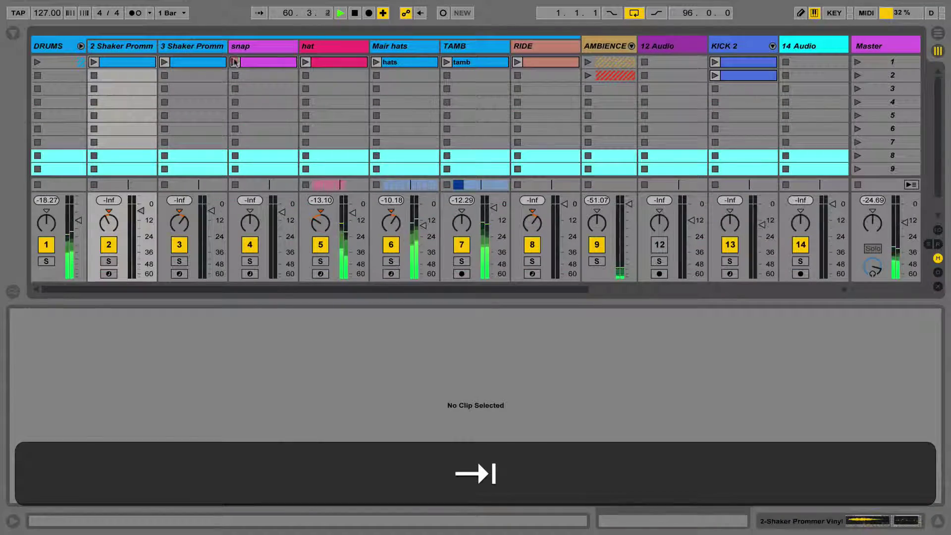
click(236, 62)
click(391, 62)
key(Tab)
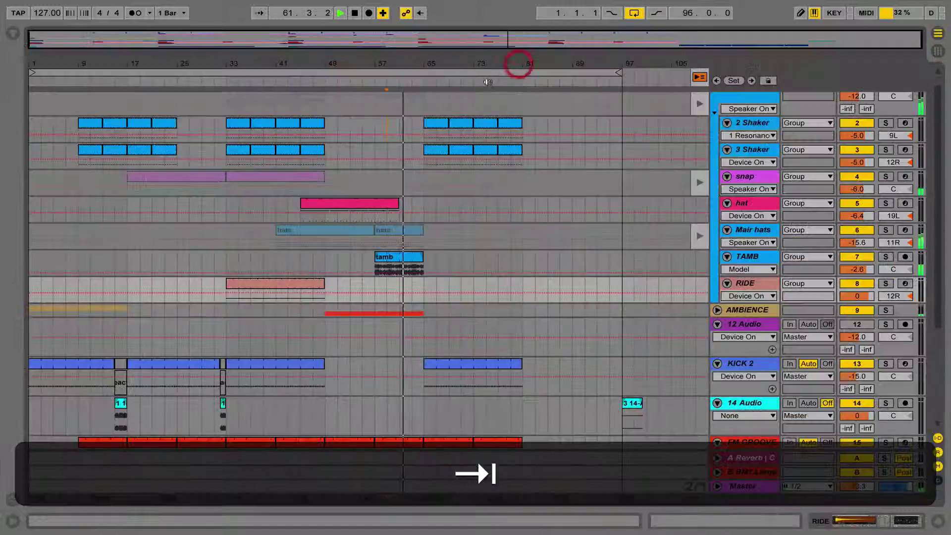
Launch the second AMBIENCE clip, select the 3 Shaker Promm clip, and return to Arrangement.
key(Tab)
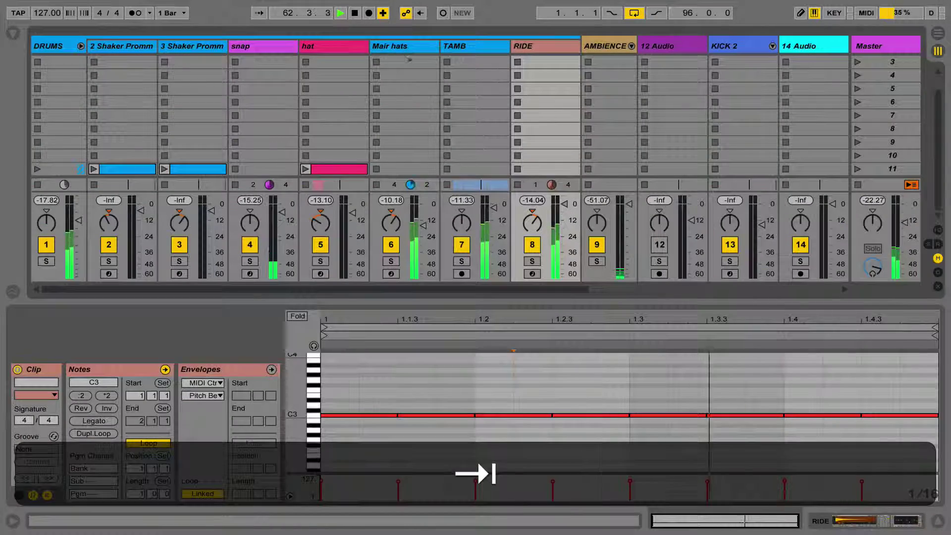
scroll(589, 79, up, 2)
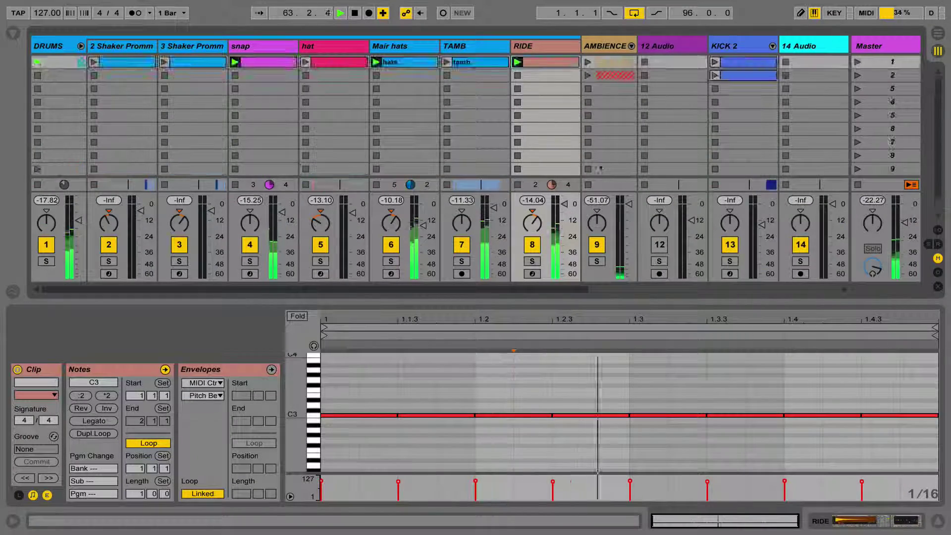
click(588, 76)
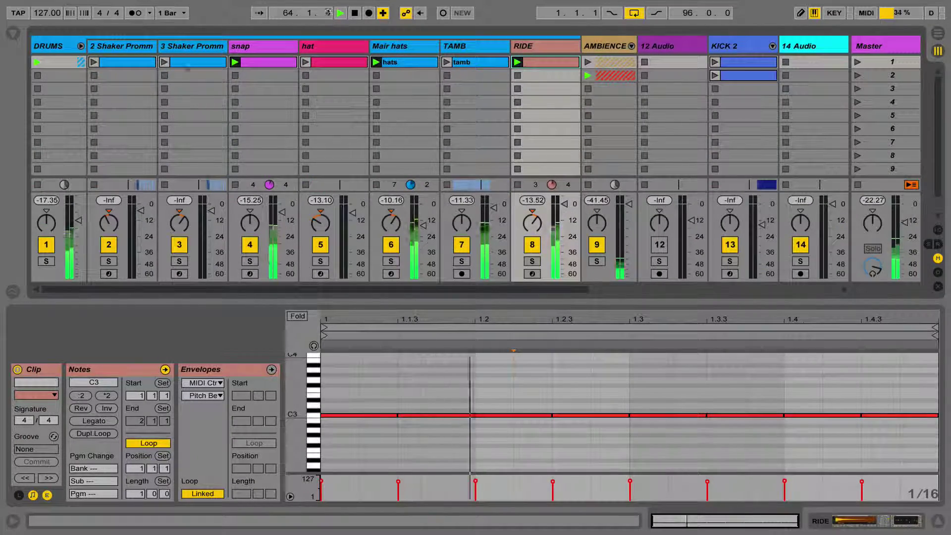
click(169, 63)
key(Tab)
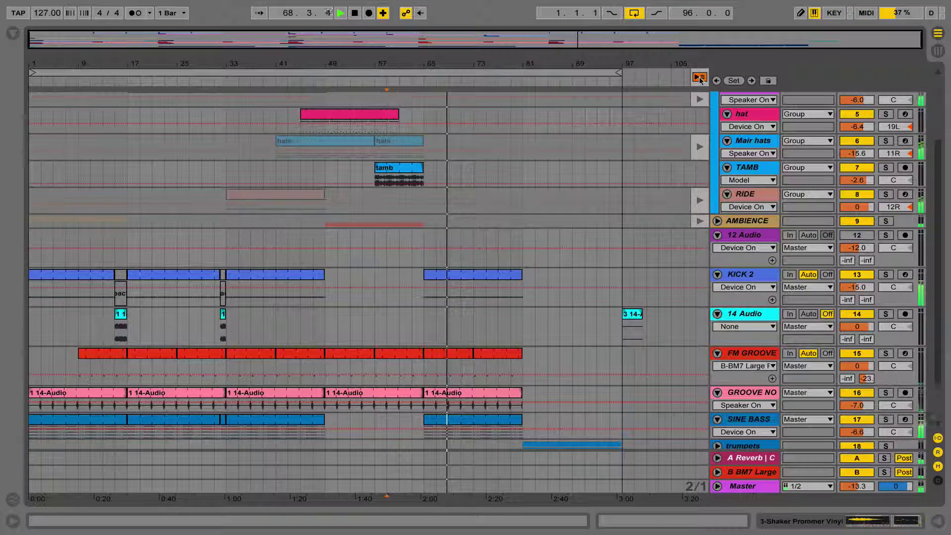
Use Back to Arrangement so all tracks follow the arrangement, then restart playback from bar 49.
click(699, 78)
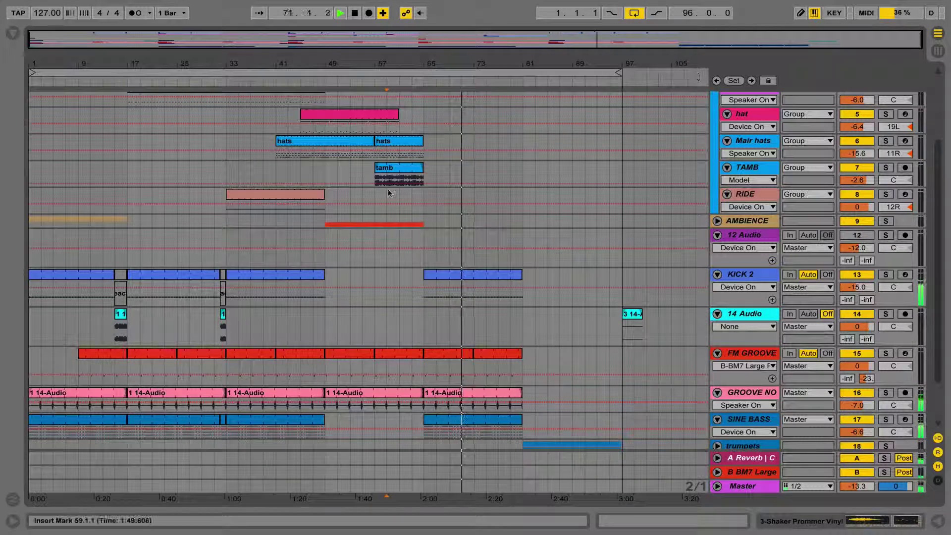
click(324, 80)
click(324, 81)
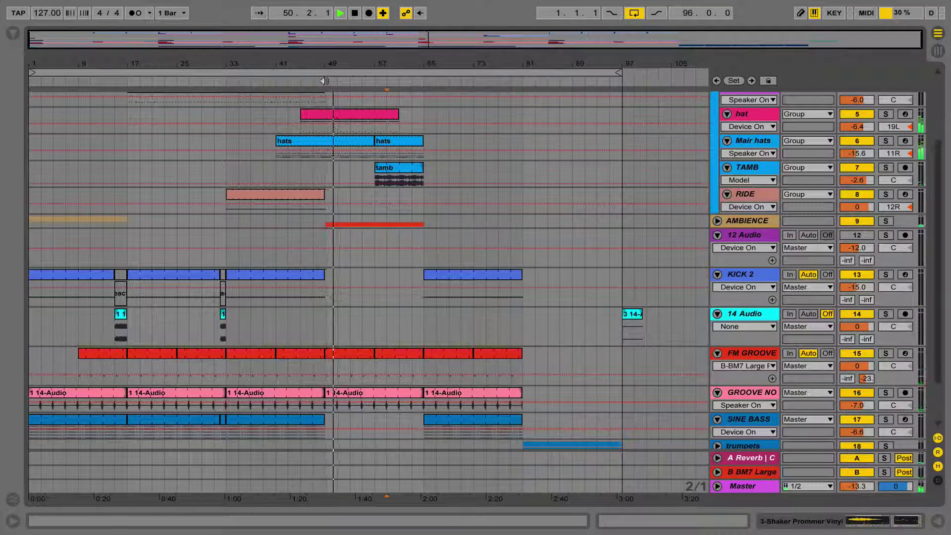
key(Tab)
key(Tab)
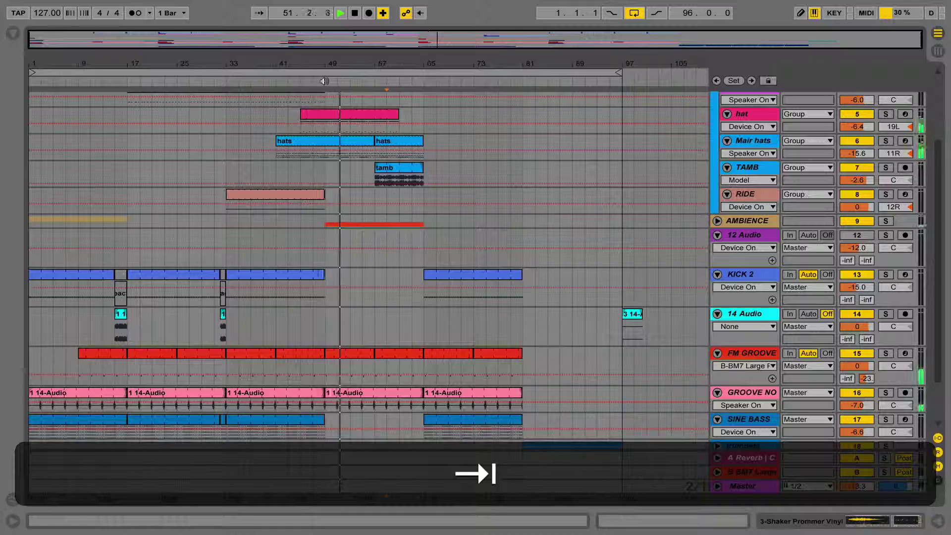
click(324, 81)
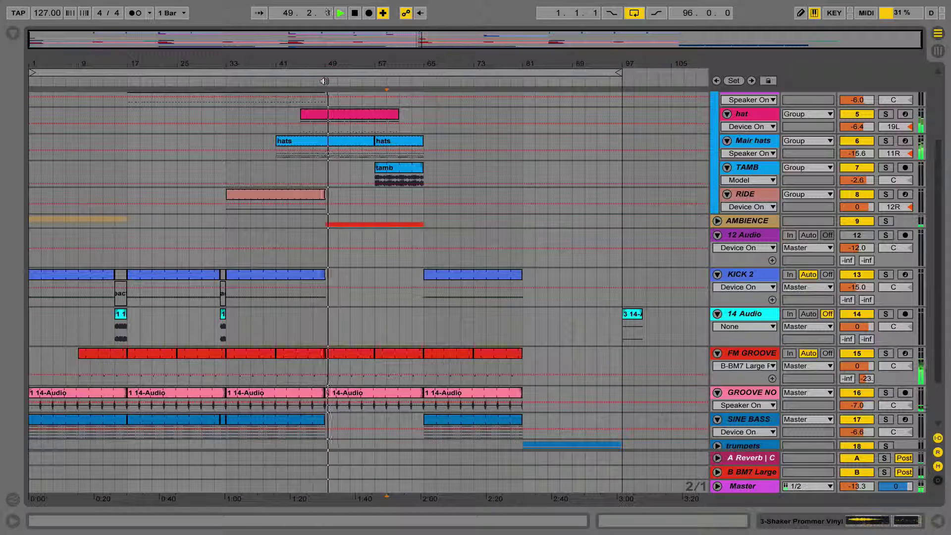
In Session View, launch the DRUMS group's row-1 clips and both KICK 2 session clips.
key(Tab)
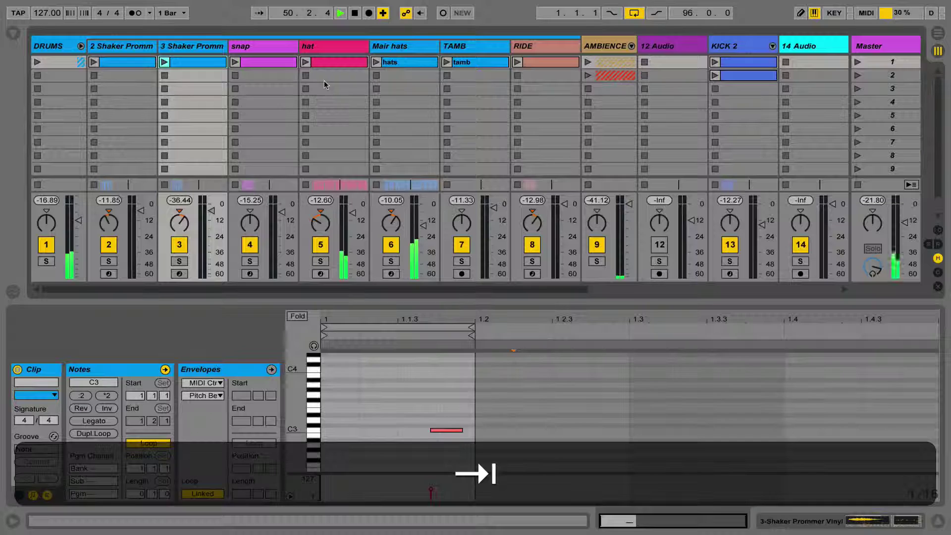
click(37, 62)
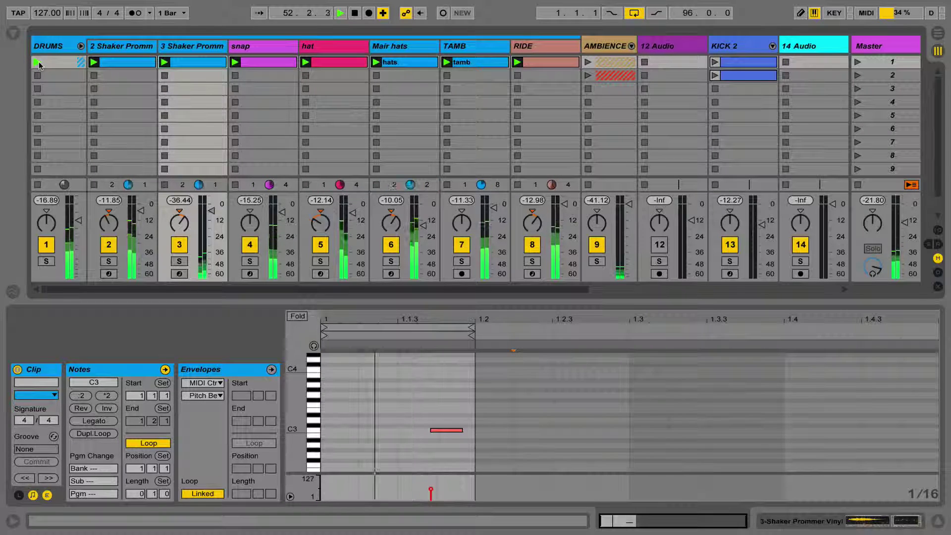
click(715, 62)
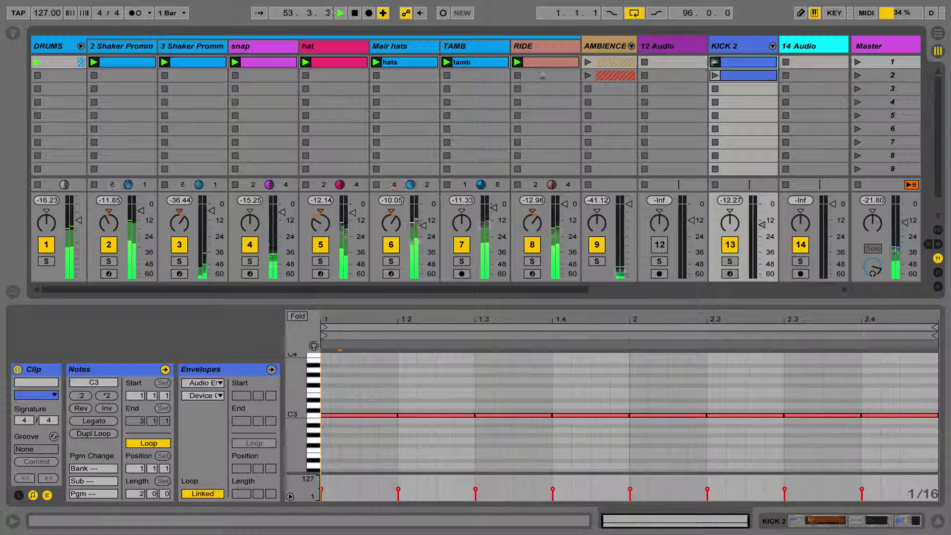
click(715, 76)
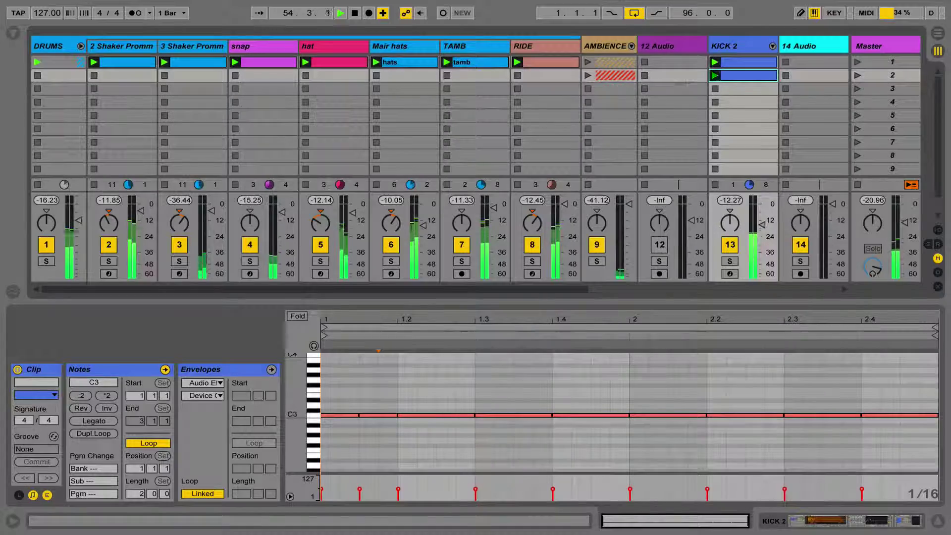
key(Tab)
Use Back to Arrangement on KICK 2, TAMB, Mair hats, hat, snap, 3 Shaker, 2 Shaker and DRUMS.
scroll(371, 242, down, 5)
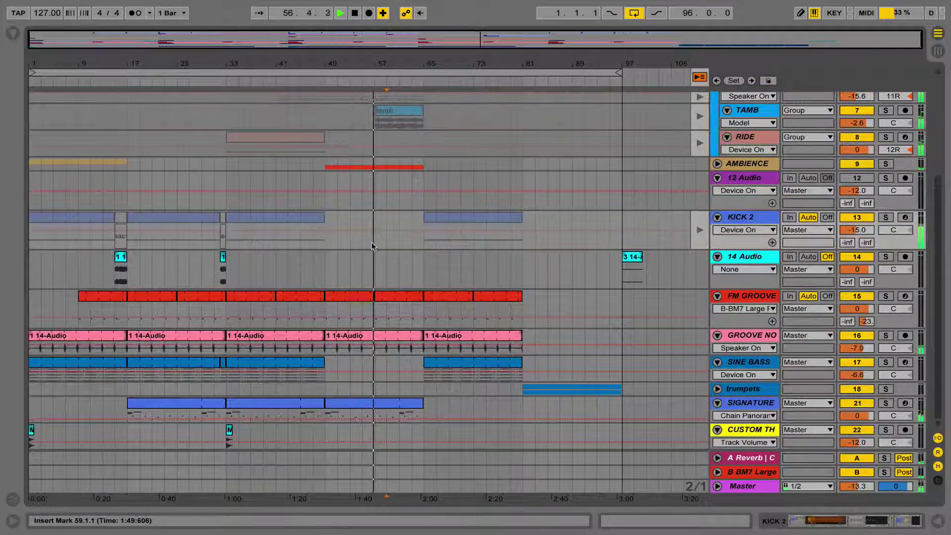
scroll(371, 240, up, 2)
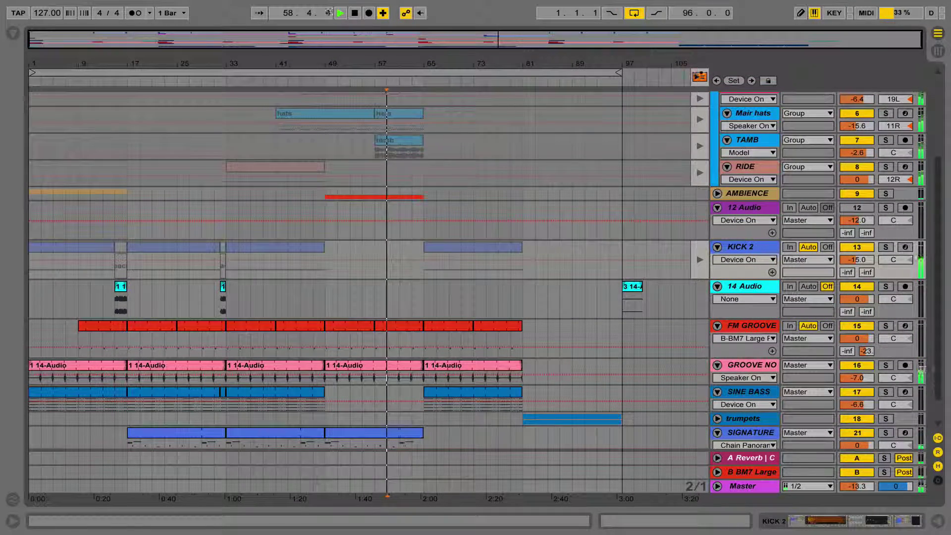
click(700, 260)
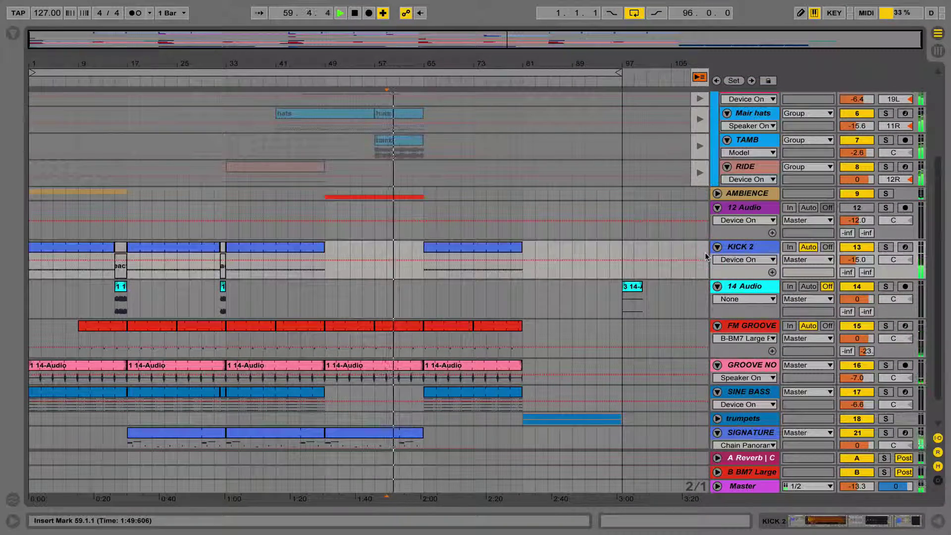
click(702, 144)
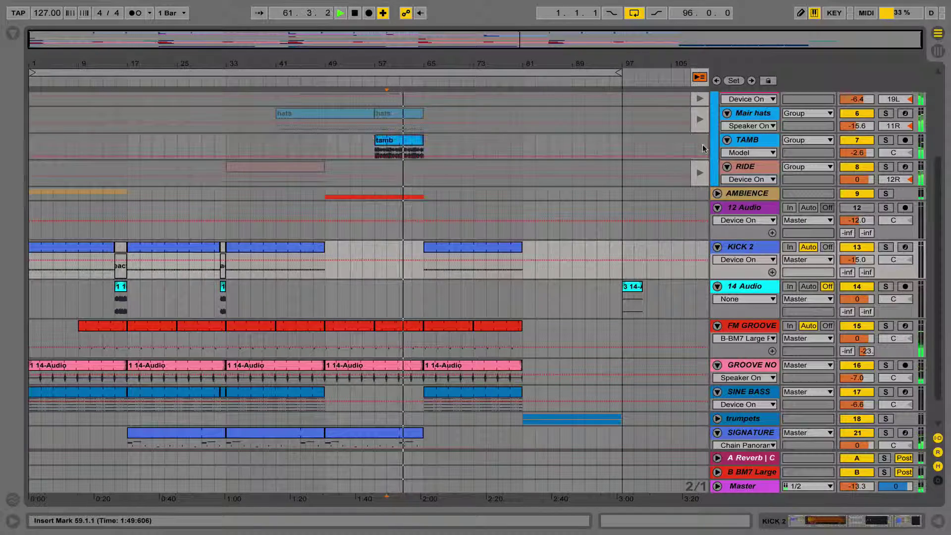
click(702, 119)
scroll(702, 118, up, 5)
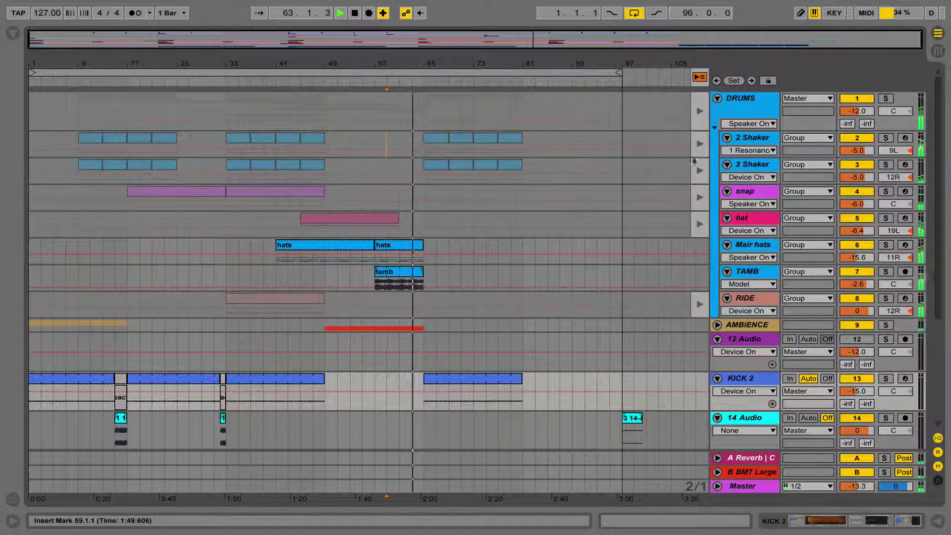
click(702, 222)
click(700, 196)
click(699, 171)
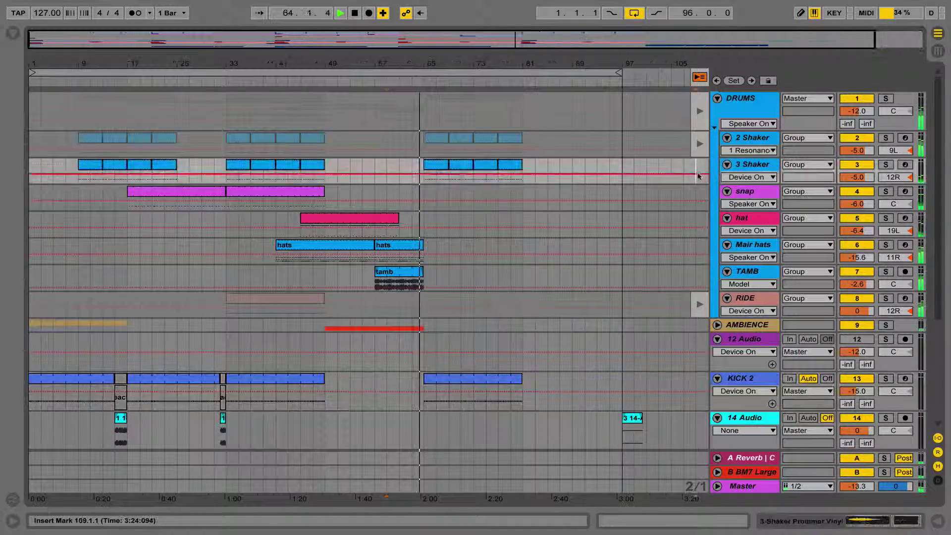
click(697, 145)
click(698, 111)
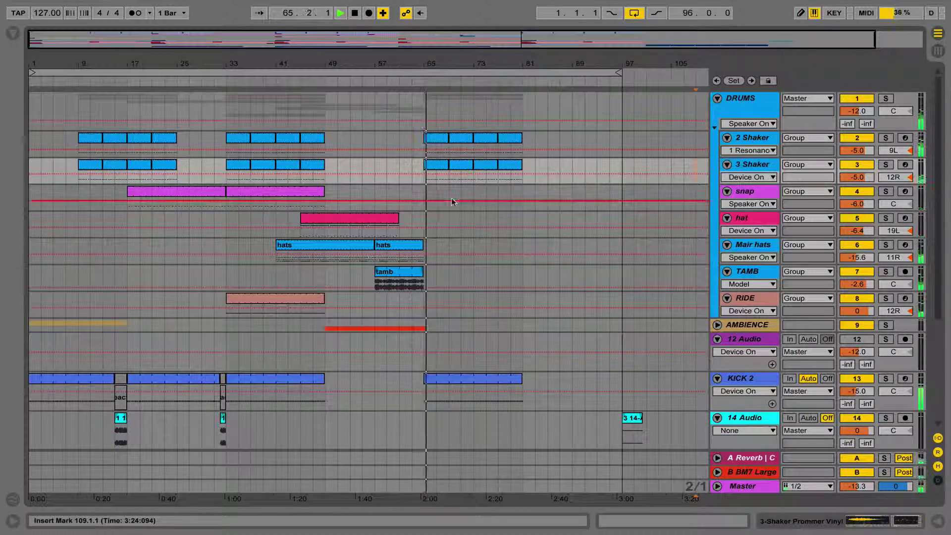
Stop the transport with Space.
key(space)
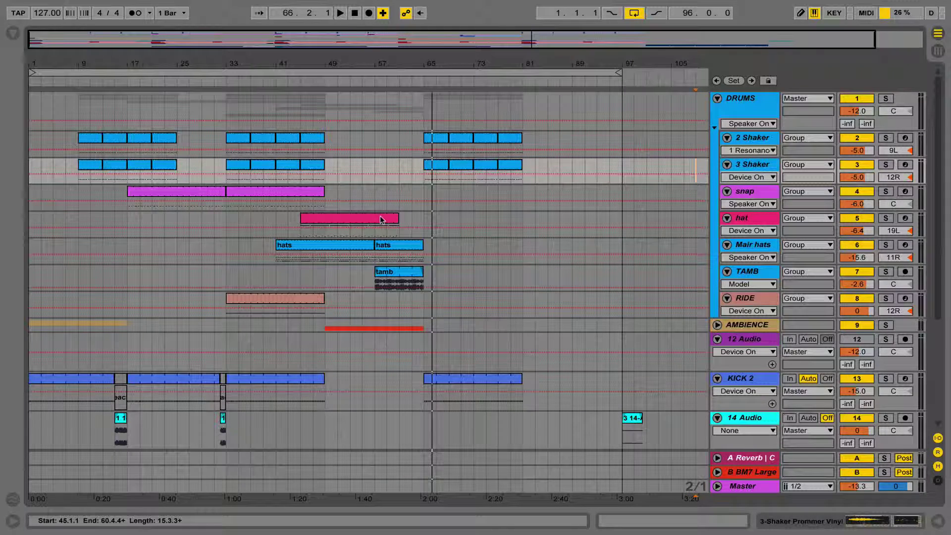
Delete every session clip, then undo to restore them.
click(439, 201)
key(super+a)
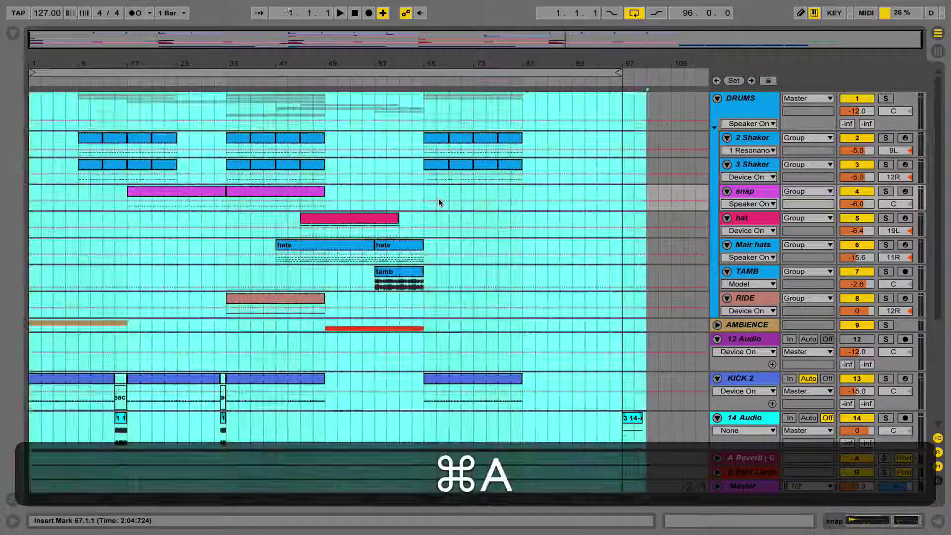
key(Tab)
click(422, 144)
key(super+a)
key(super+BackSpace)
key(Tab)
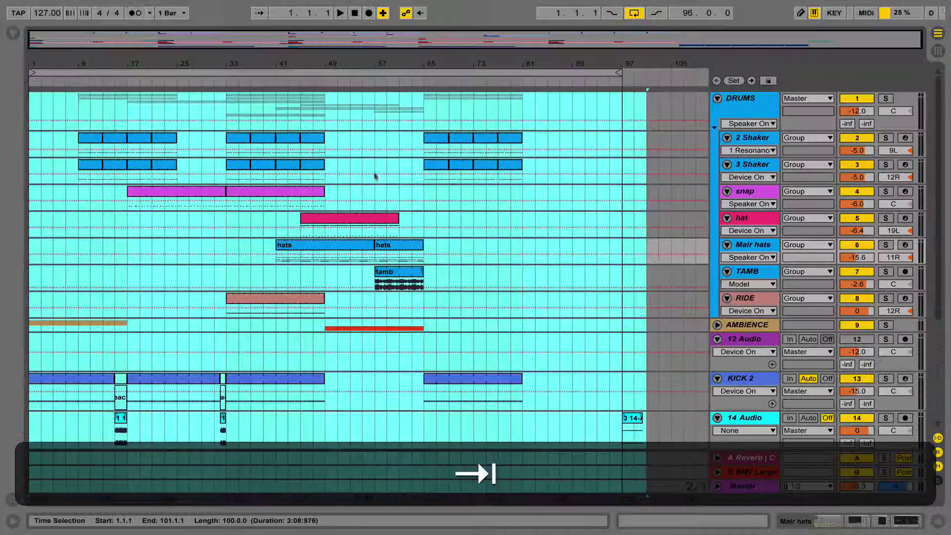
click(450, 228)
key(Tab)
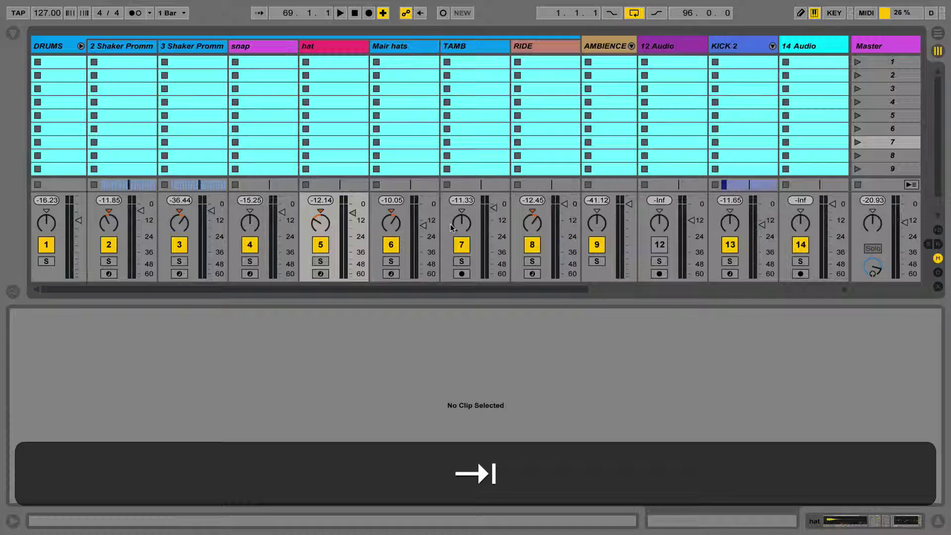
key(super+z)
Delete all arrangement clips and confirm the session clips are still there.
click(339, 130)
key(Tab)
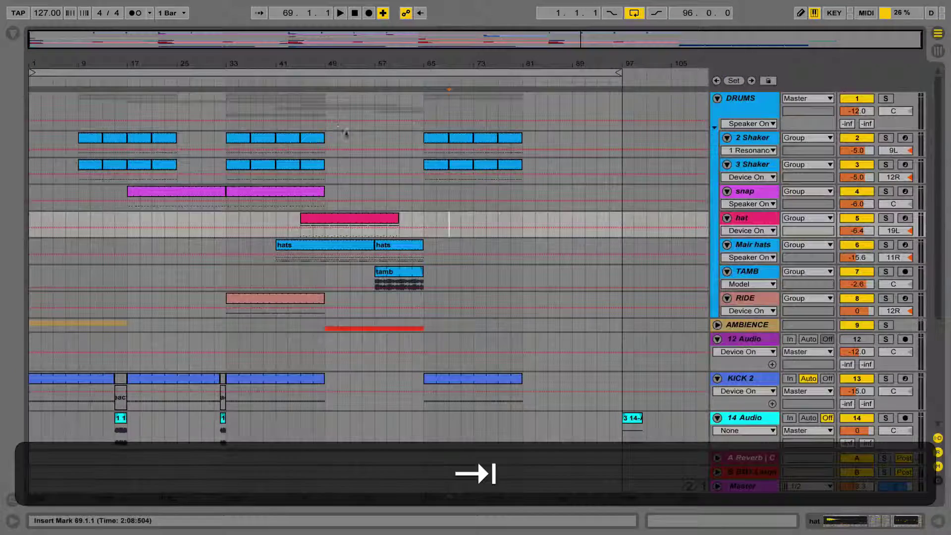
click(364, 179)
key(super+a)
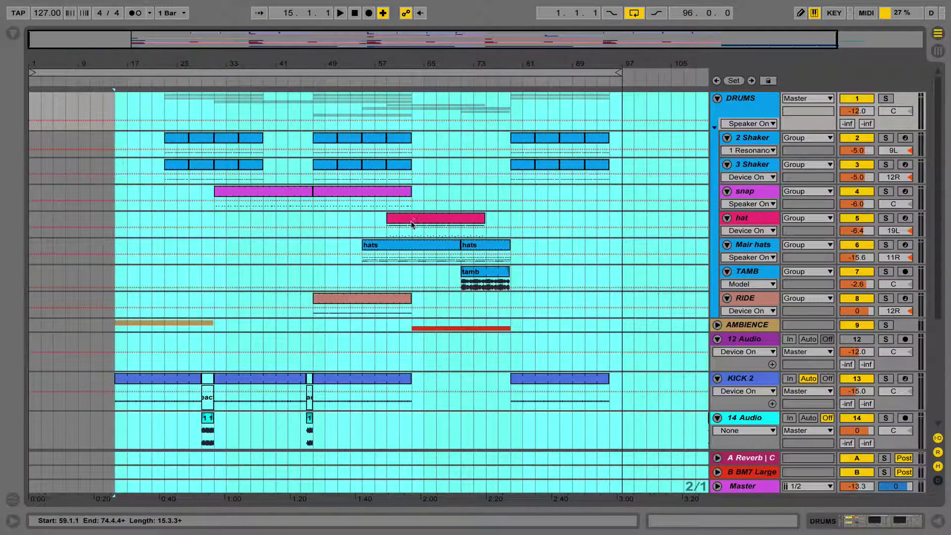
key(BackSpace)
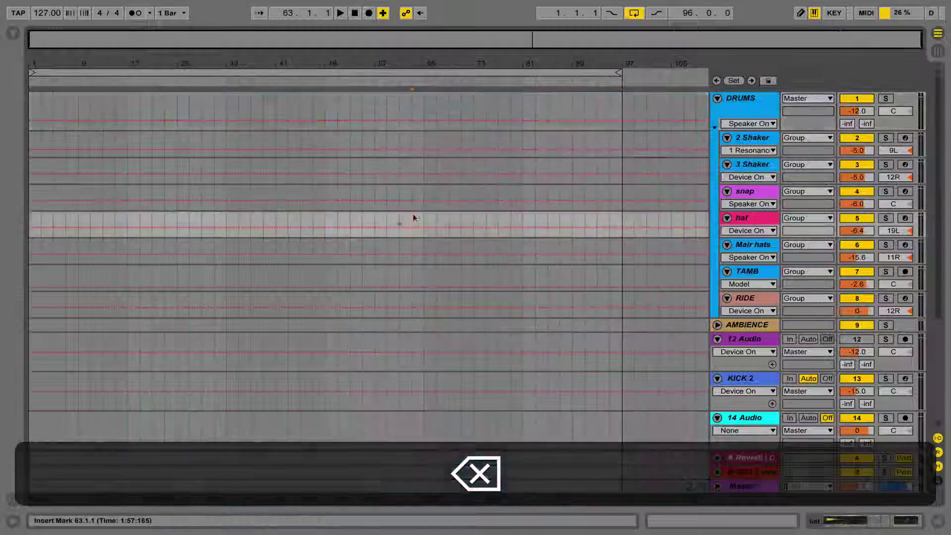
key(Tab)
click(347, 90)
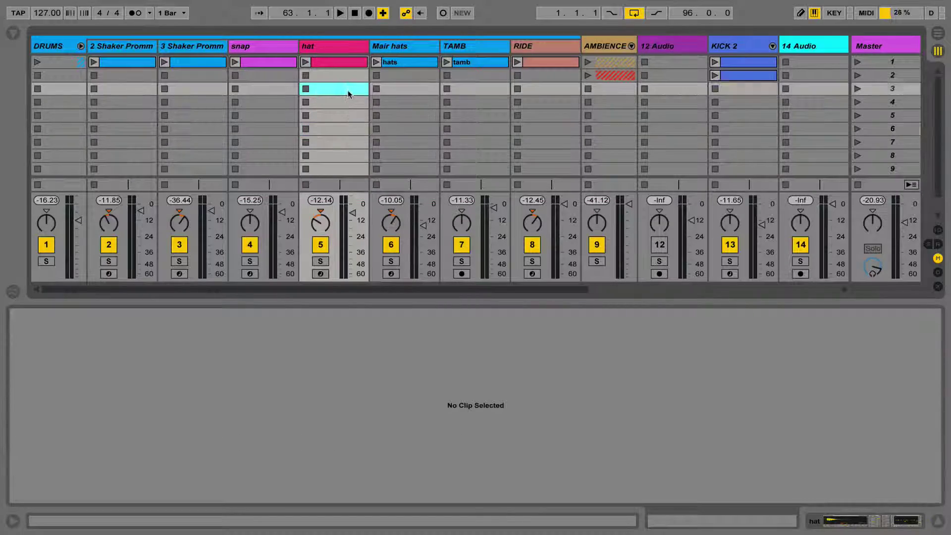
key(Tab)
Undo the arrangement clip deletion and zoom the ruler out to show the whole song.
key(super+Tab)
key(super+z)
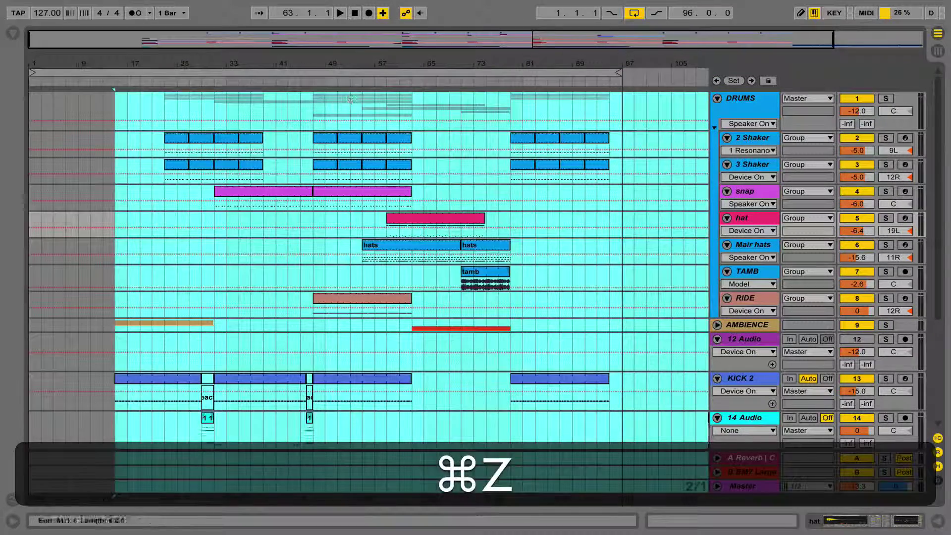
click(447, 181)
drag(329, 62, 306, 64)
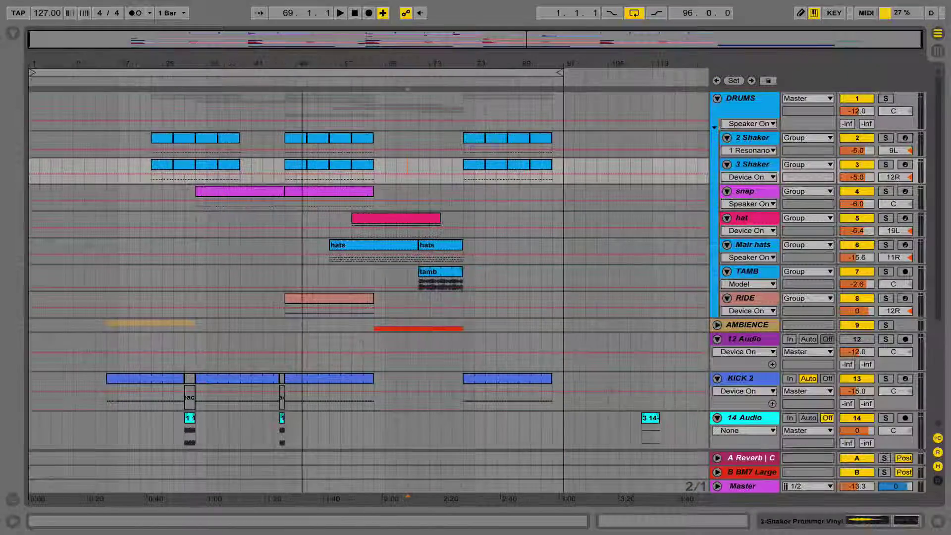
click(225, 278)
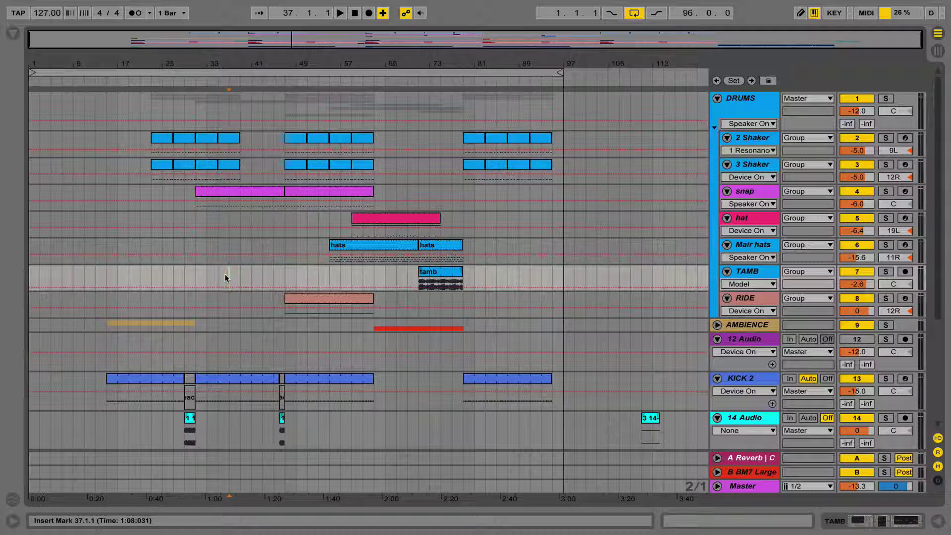